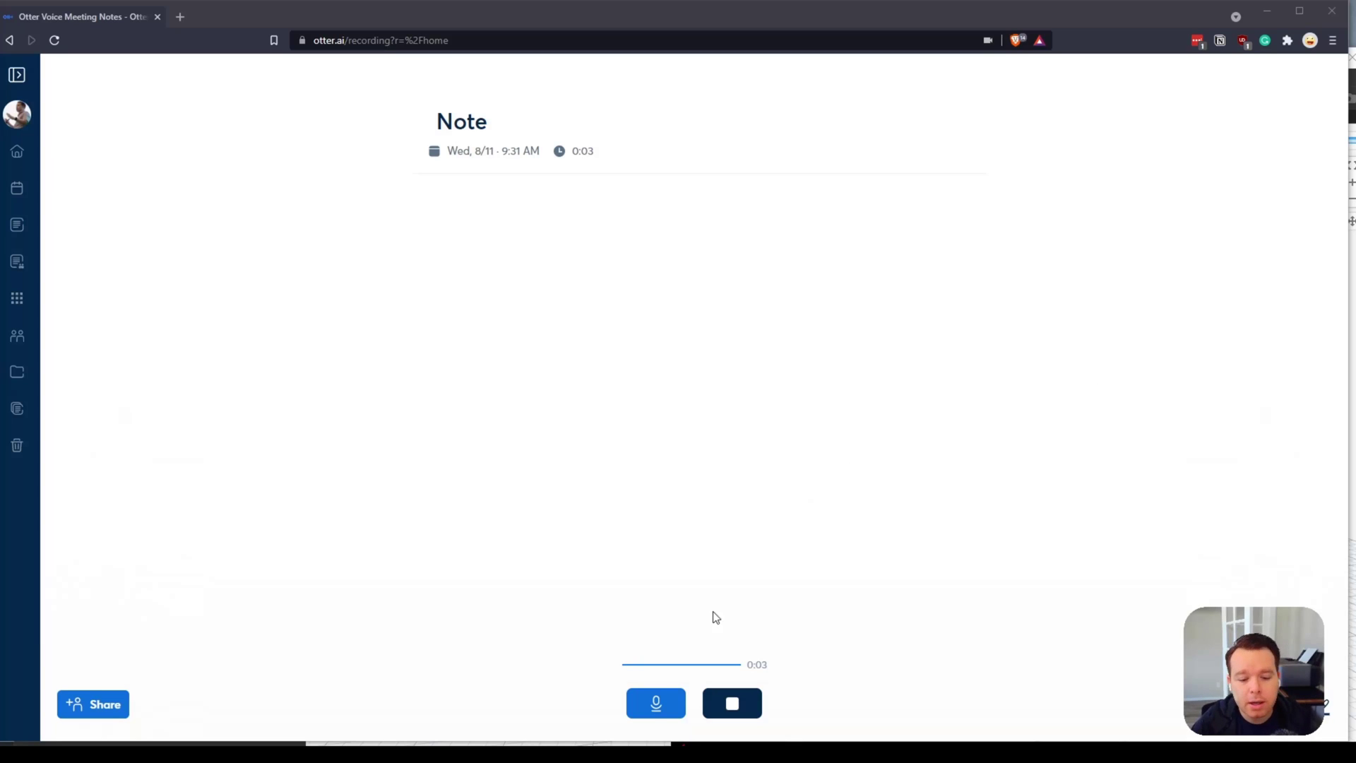
Resume the Note's live recording and bring the Voicemeeter Banana mixer onto the screen.
click(656, 703)
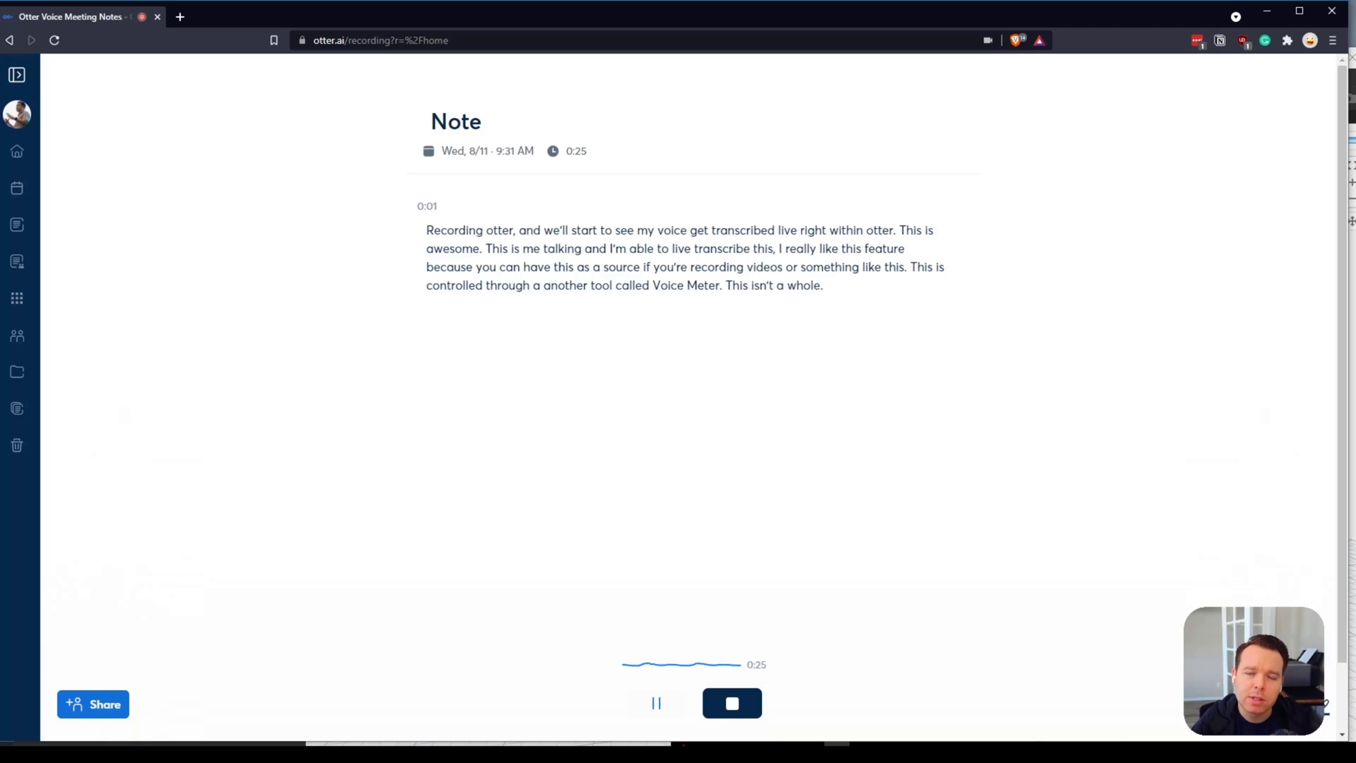
drag(1355, 105, 851, 144)
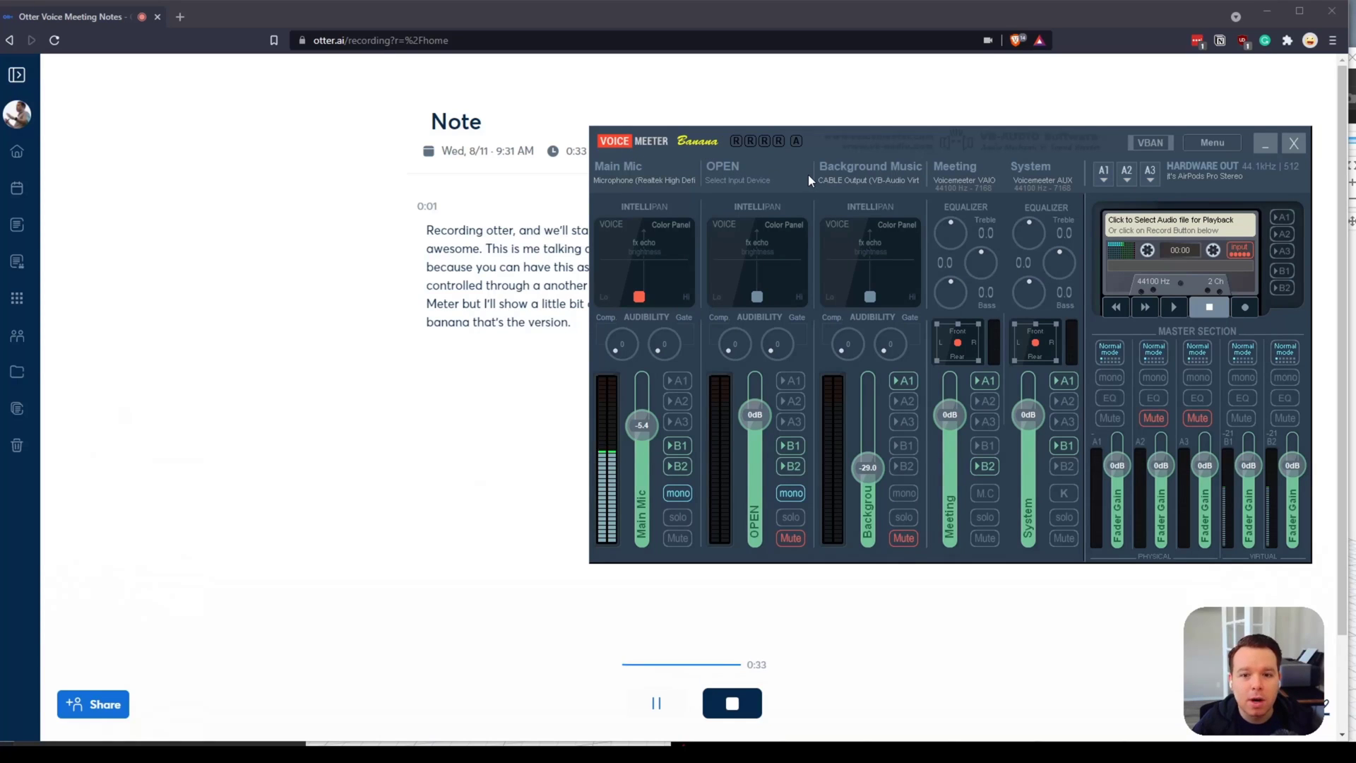
Test the Main Mic routing by switching B2 off, then restore its B1 and B2 outputs.
drag(879, 147, 978, 84)
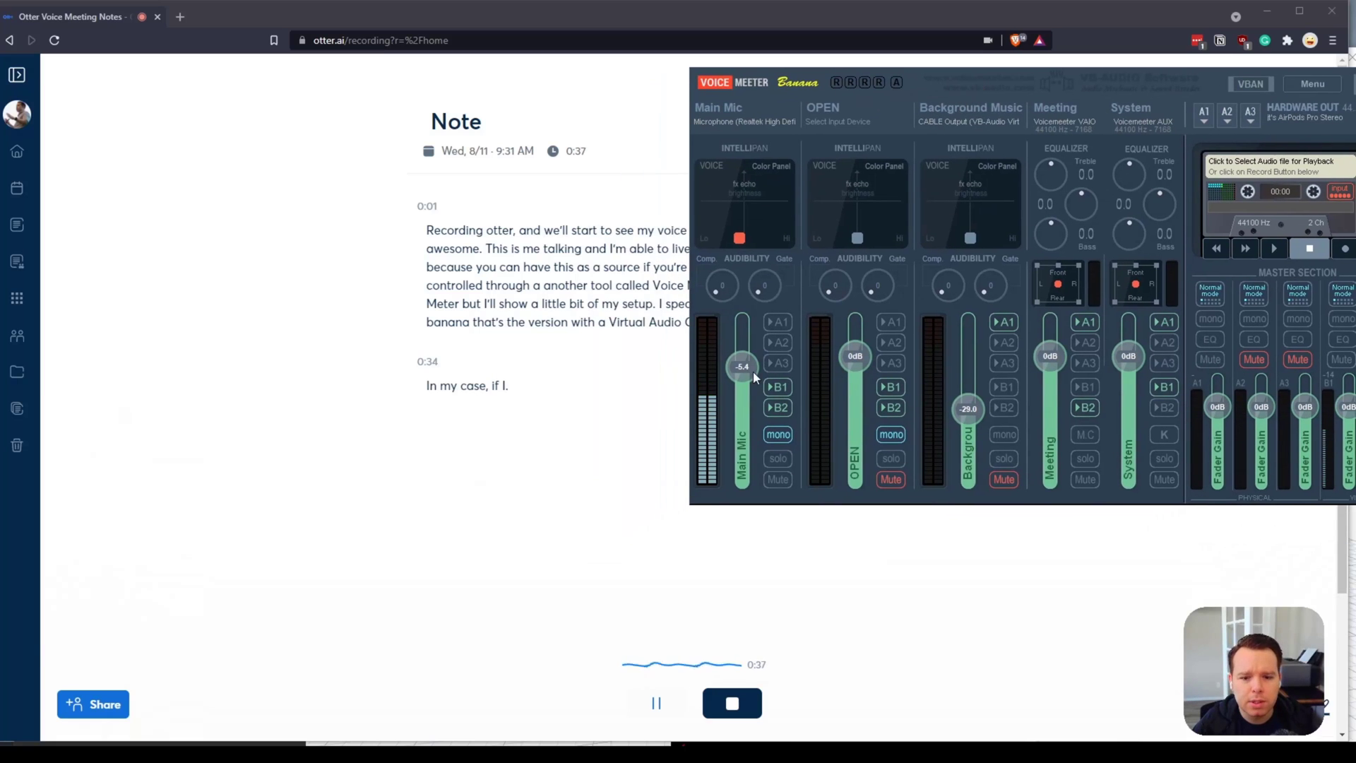
click(776, 409)
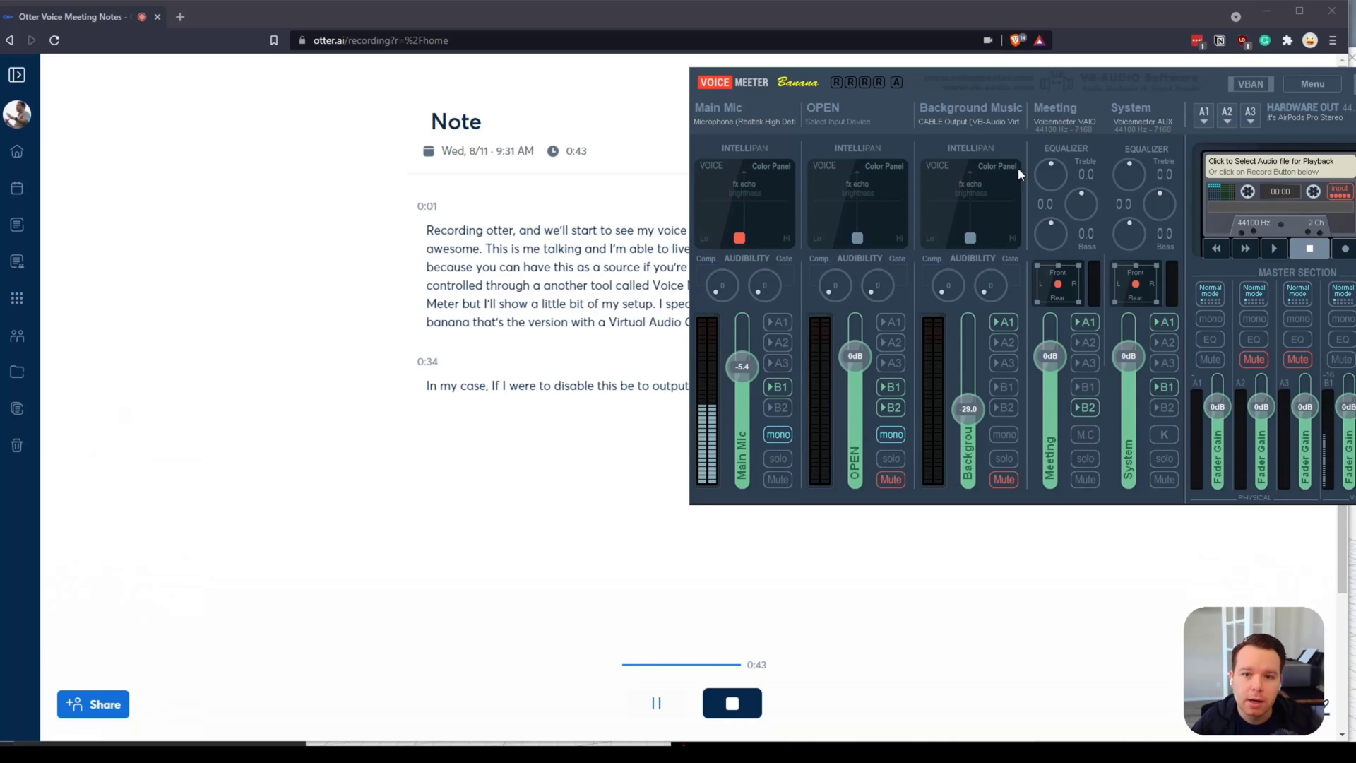
drag(959, 81, 1116, 82)
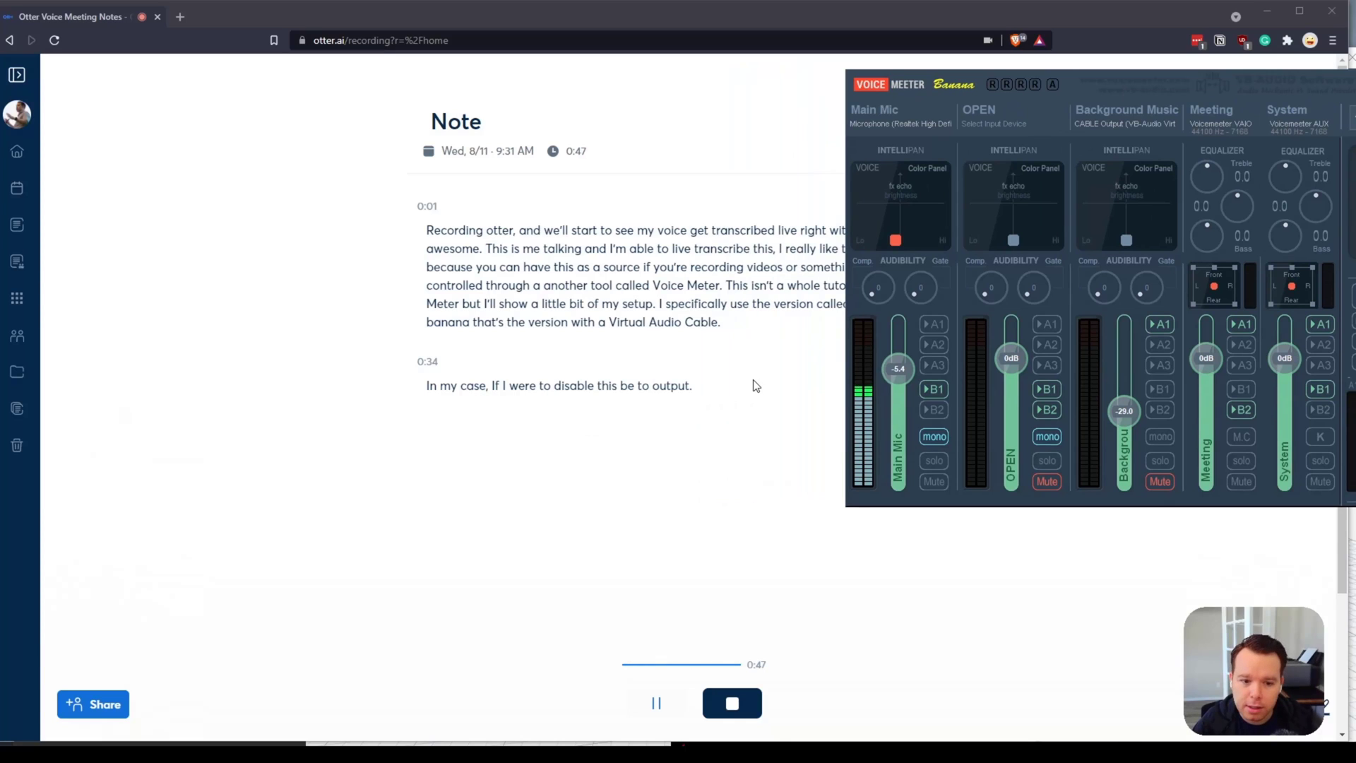
click(930, 389)
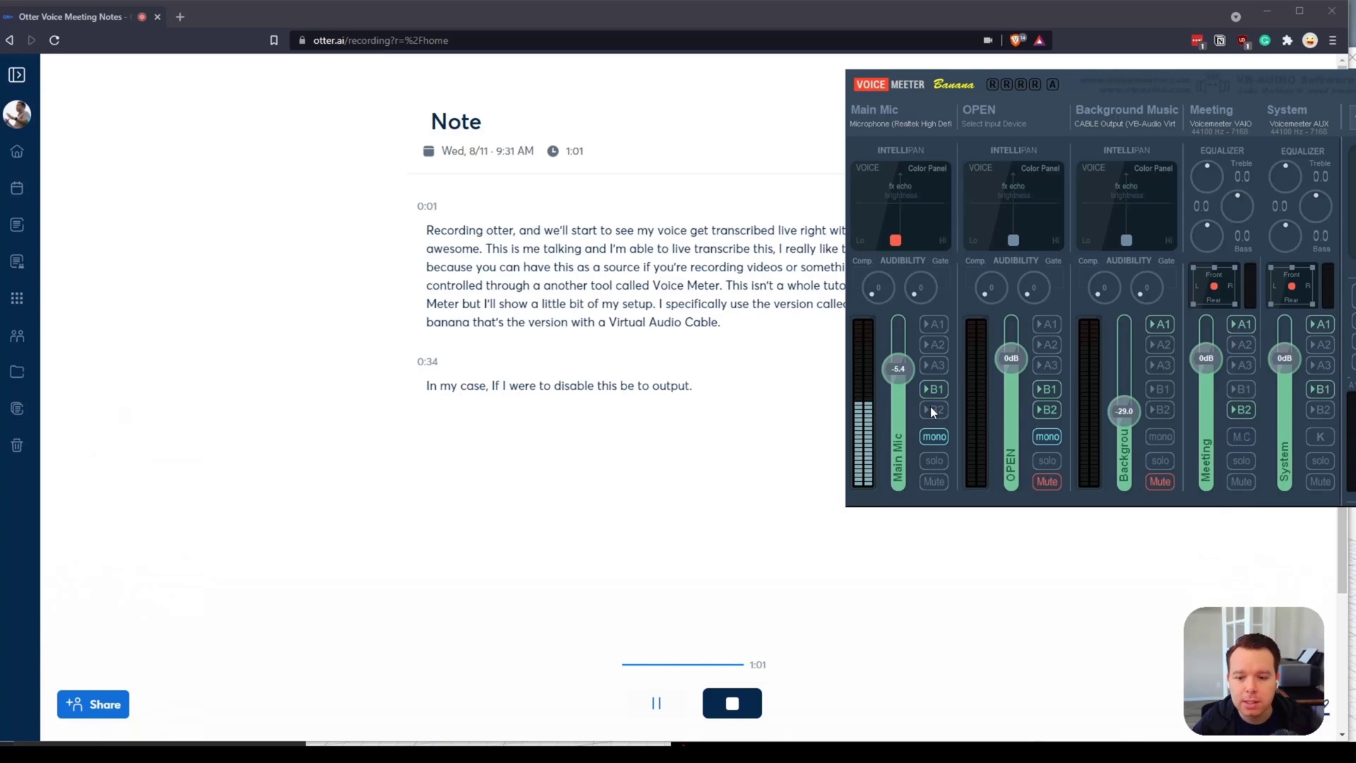
click(932, 409)
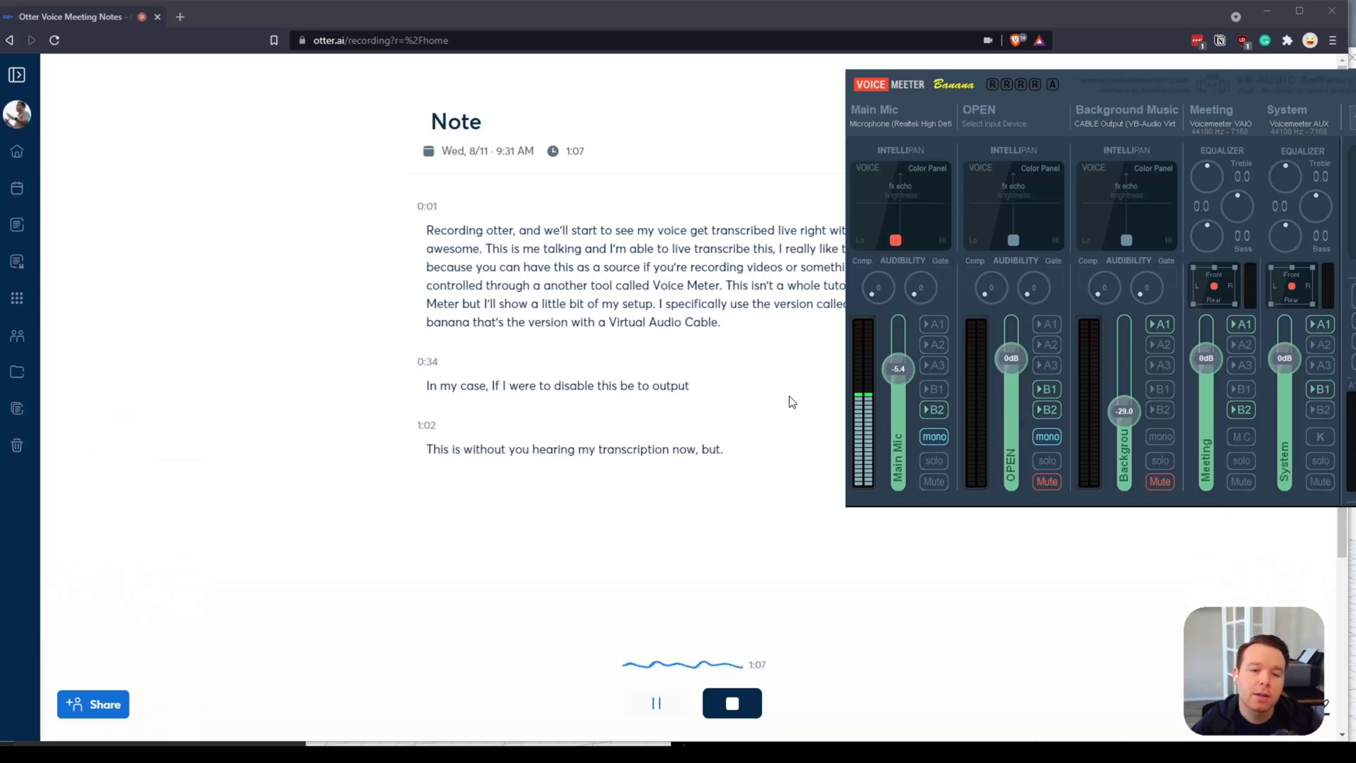
click(932, 390)
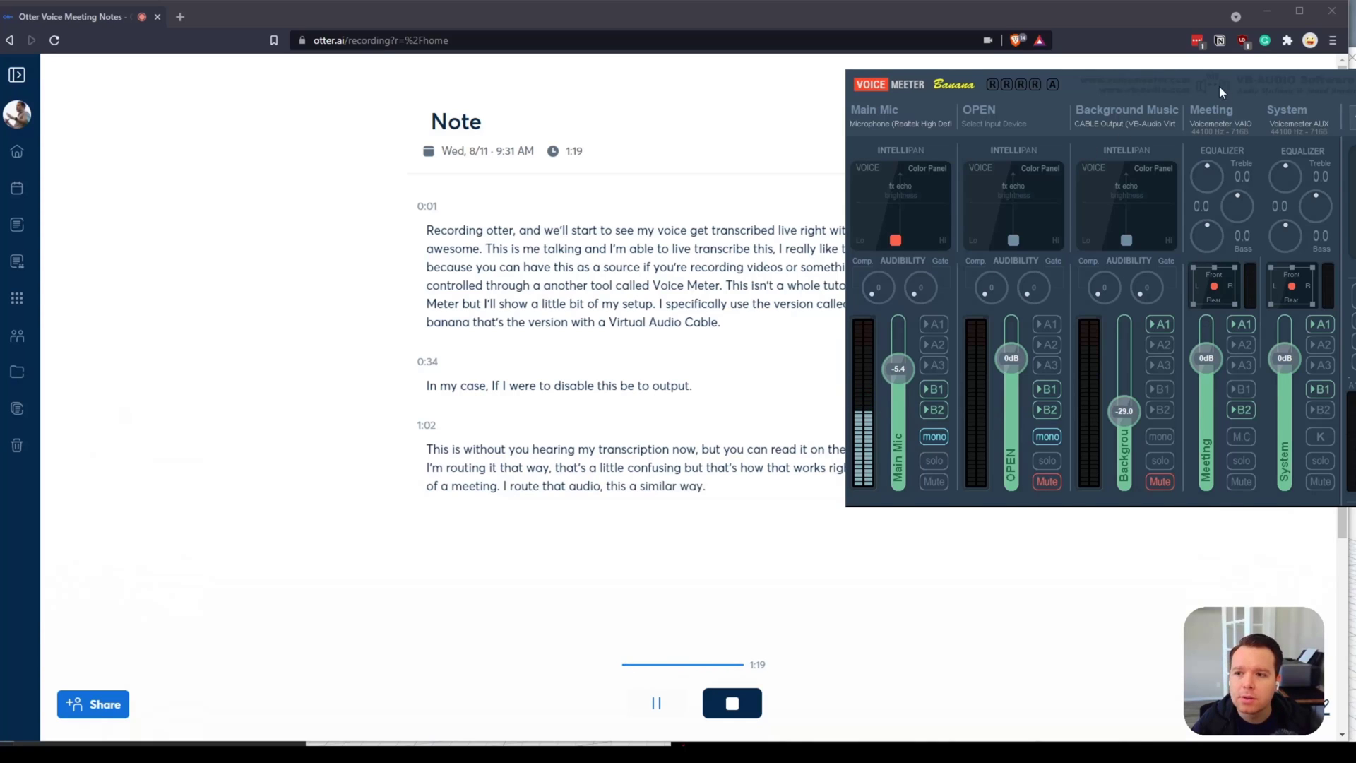
Slide the Voicemeeter Banana window left to show the hardware out and master section.
drag(1219, 86, 1070, 104)
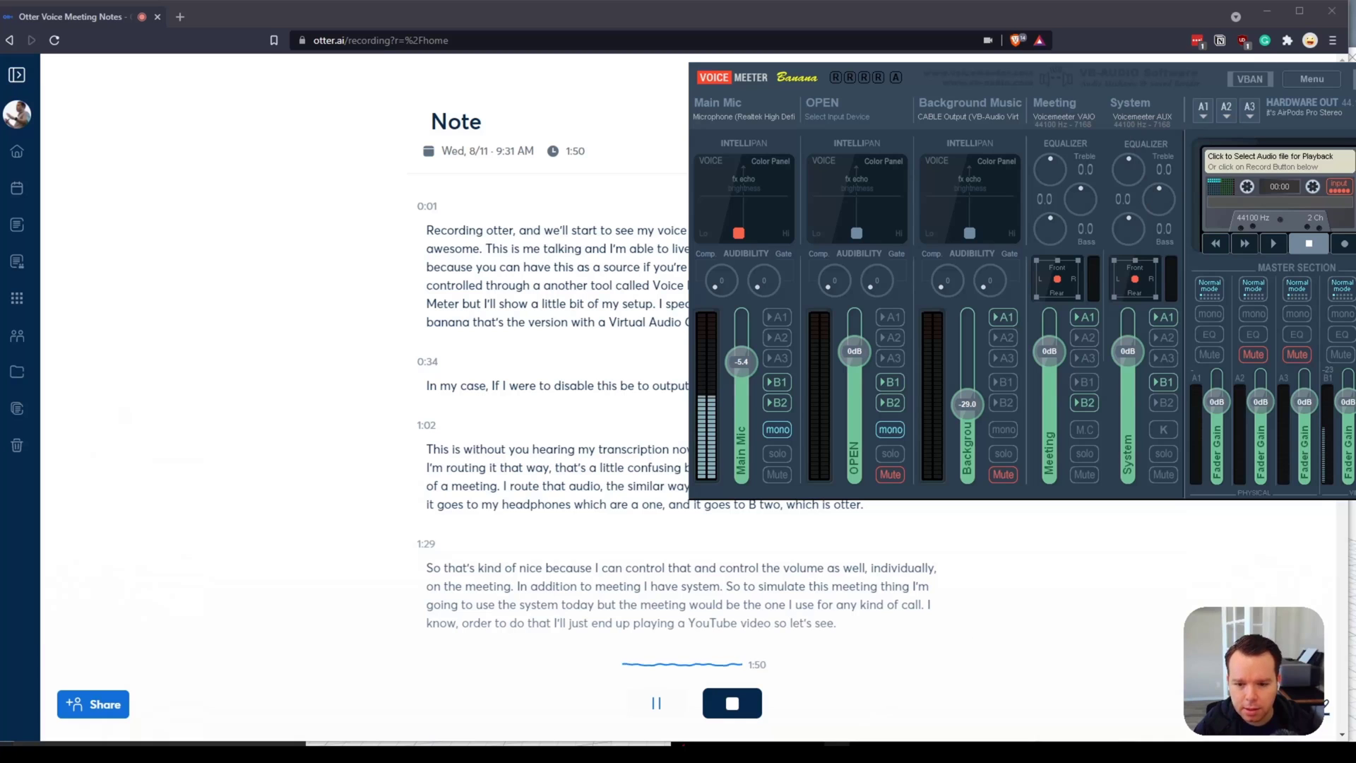
Start the Revit Dynamo rename-views video playing in YouTube.
click(857, 735)
click(858, 738)
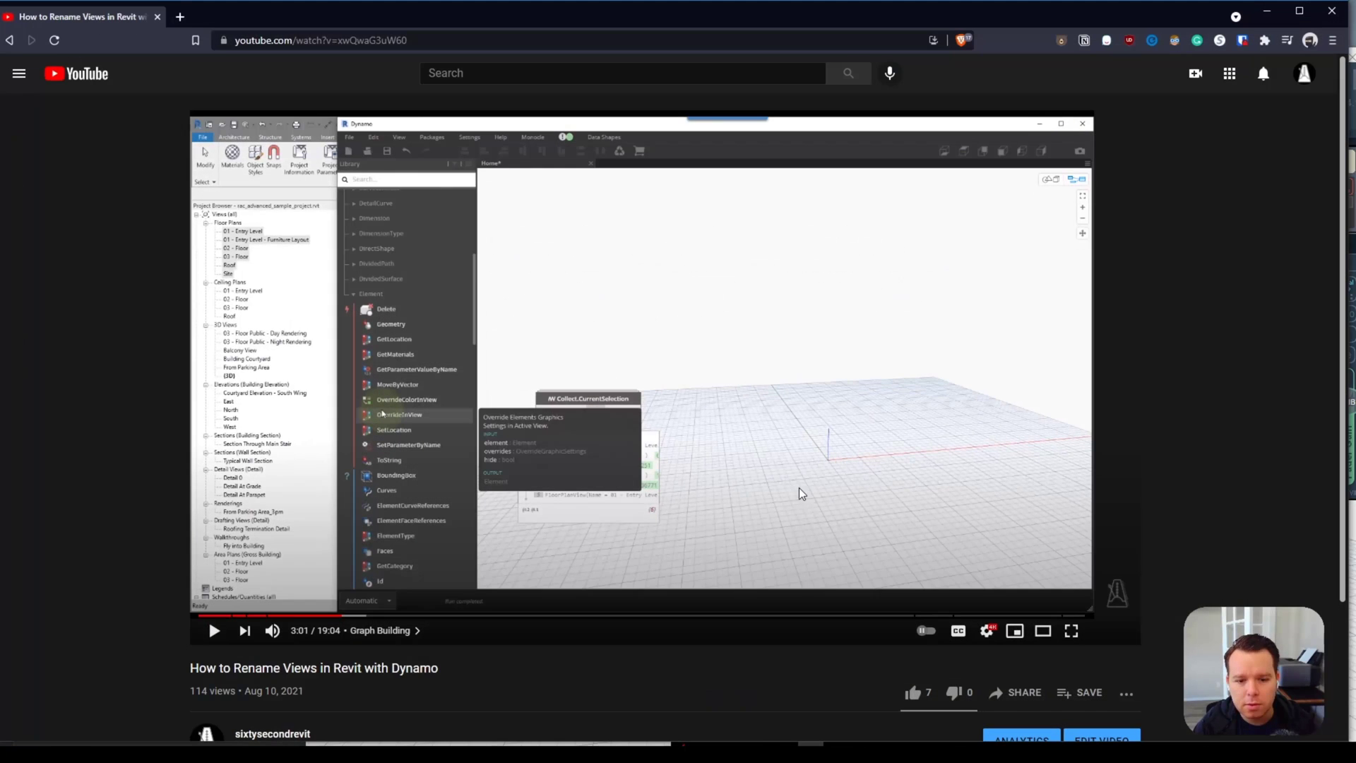
click(213, 630)
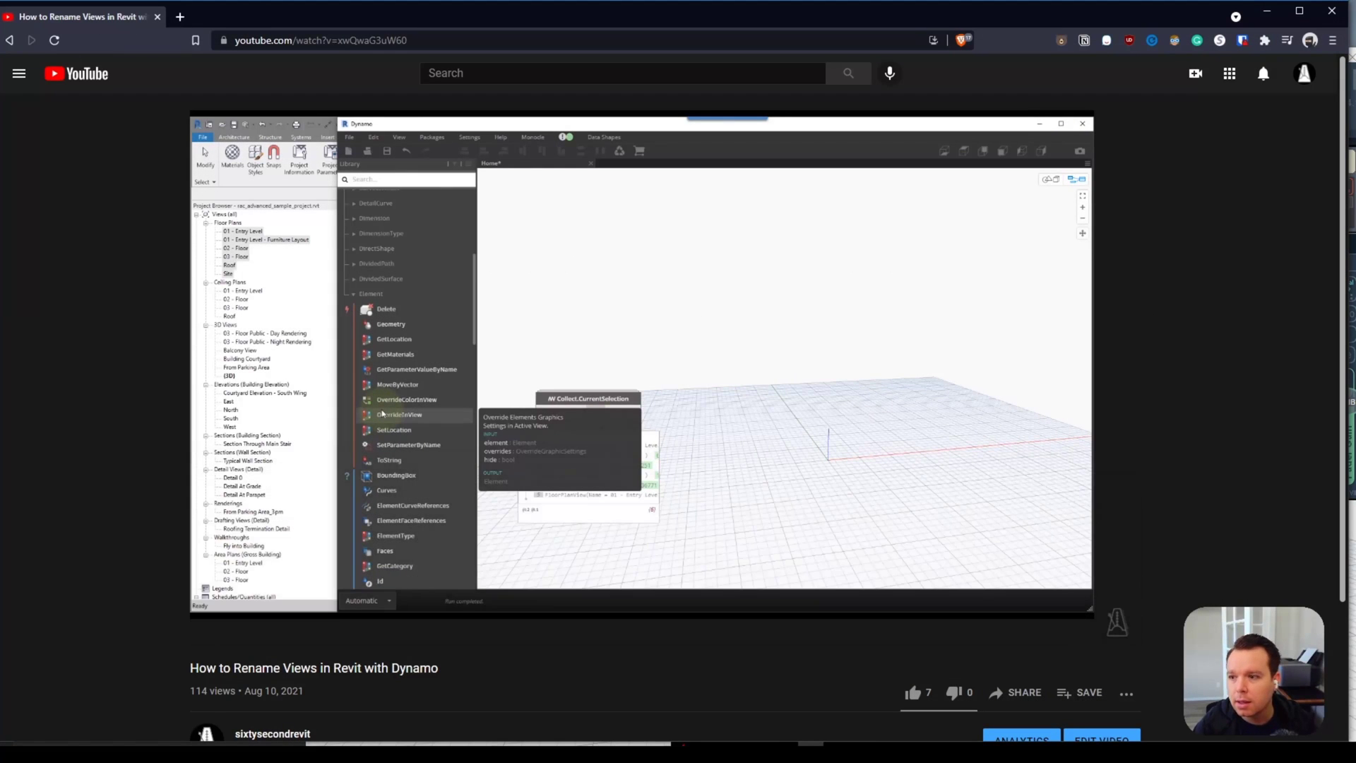
Turn off the System strip's A1 and B1 outputs in Voicemeeter Banana.
key(alt+Tab)
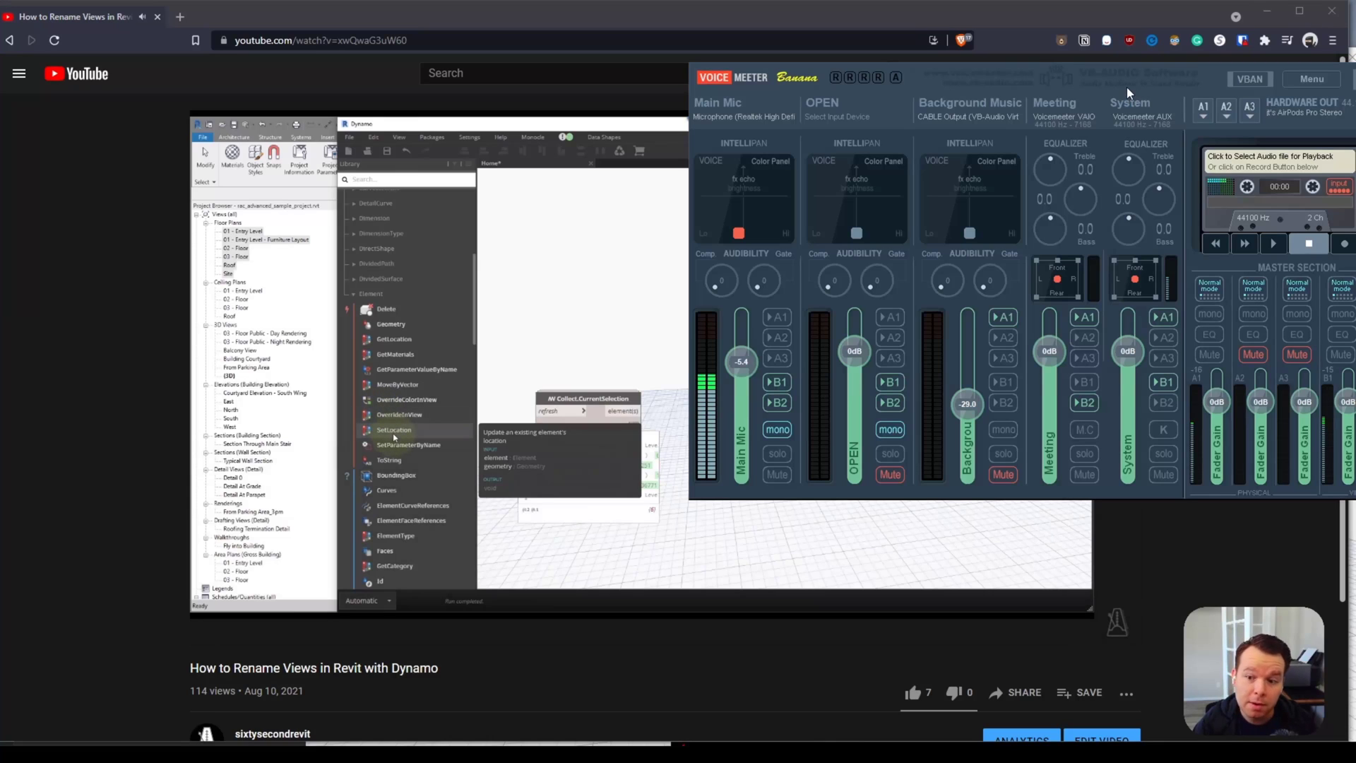
drag(1125, 88, 1088, 88)
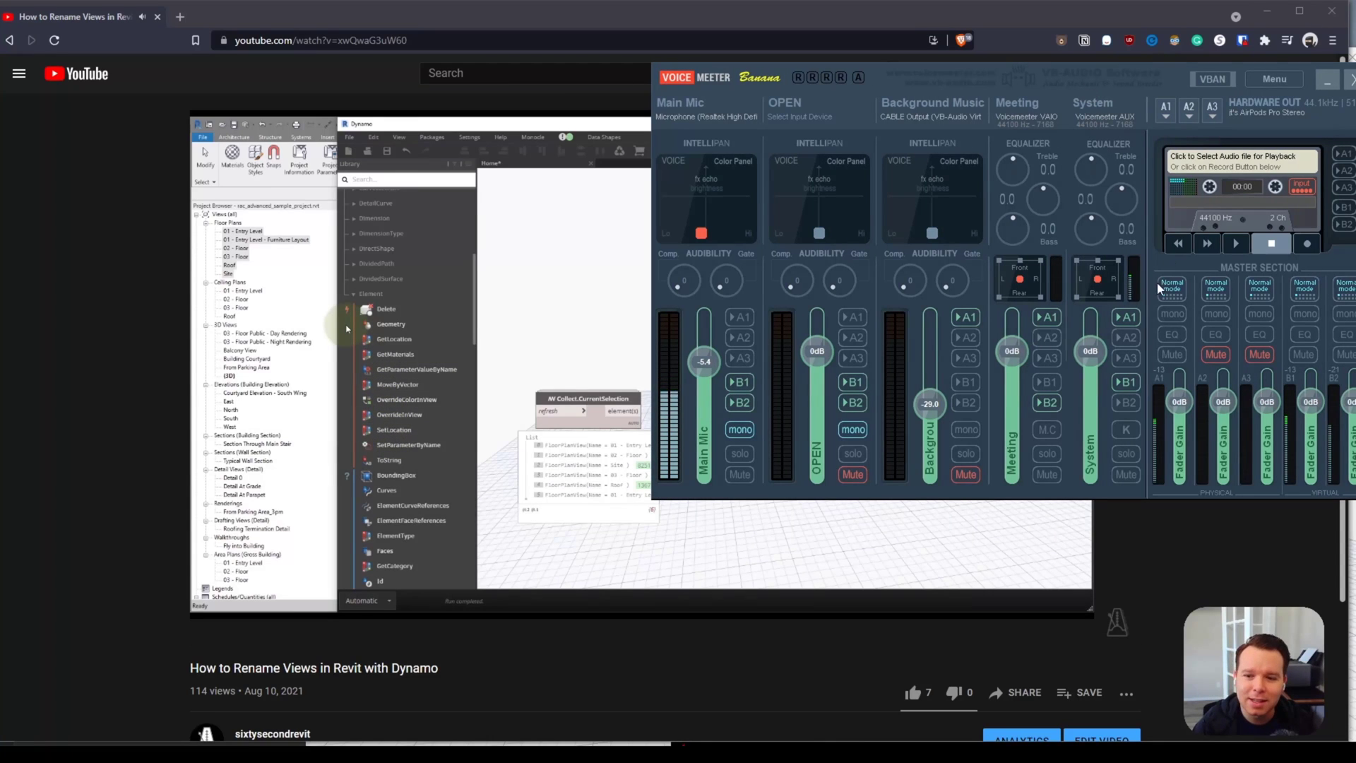
click(1126, 317)
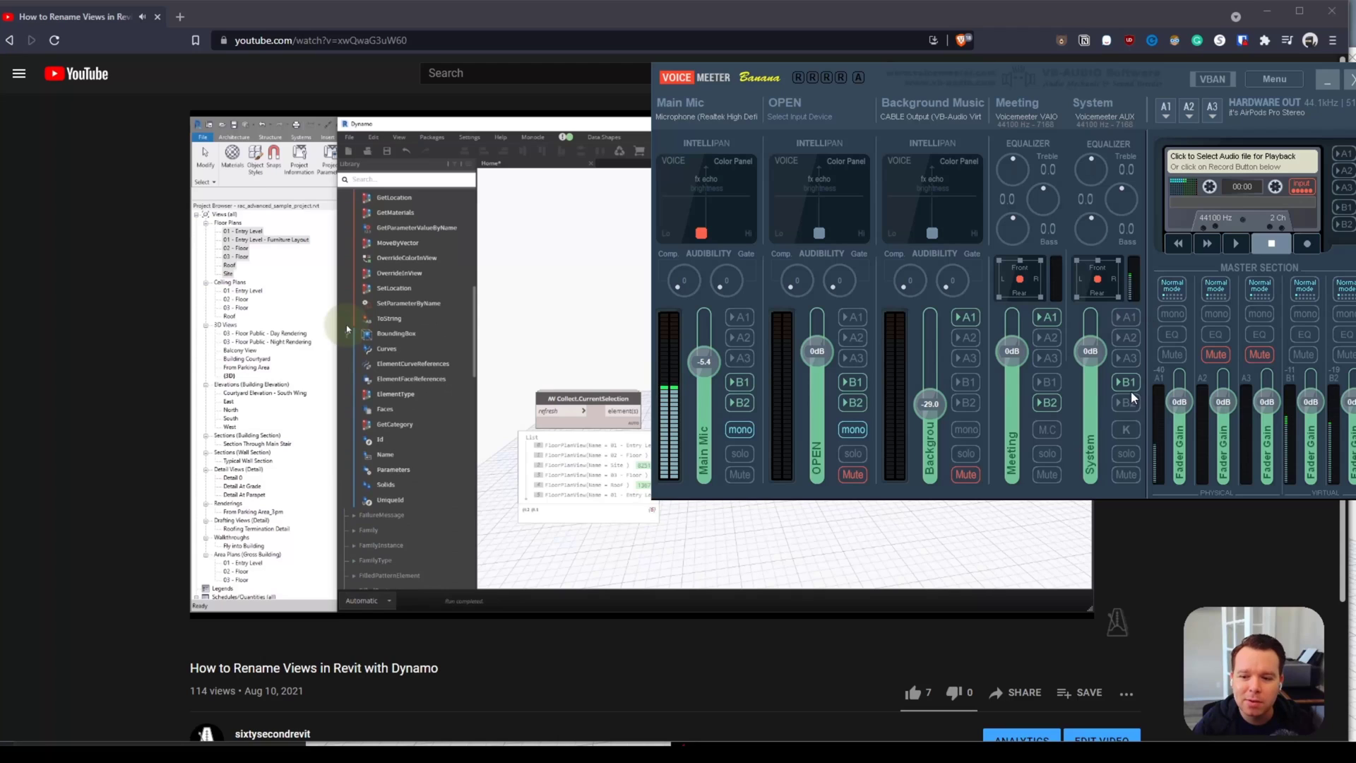
click(1127, 384)
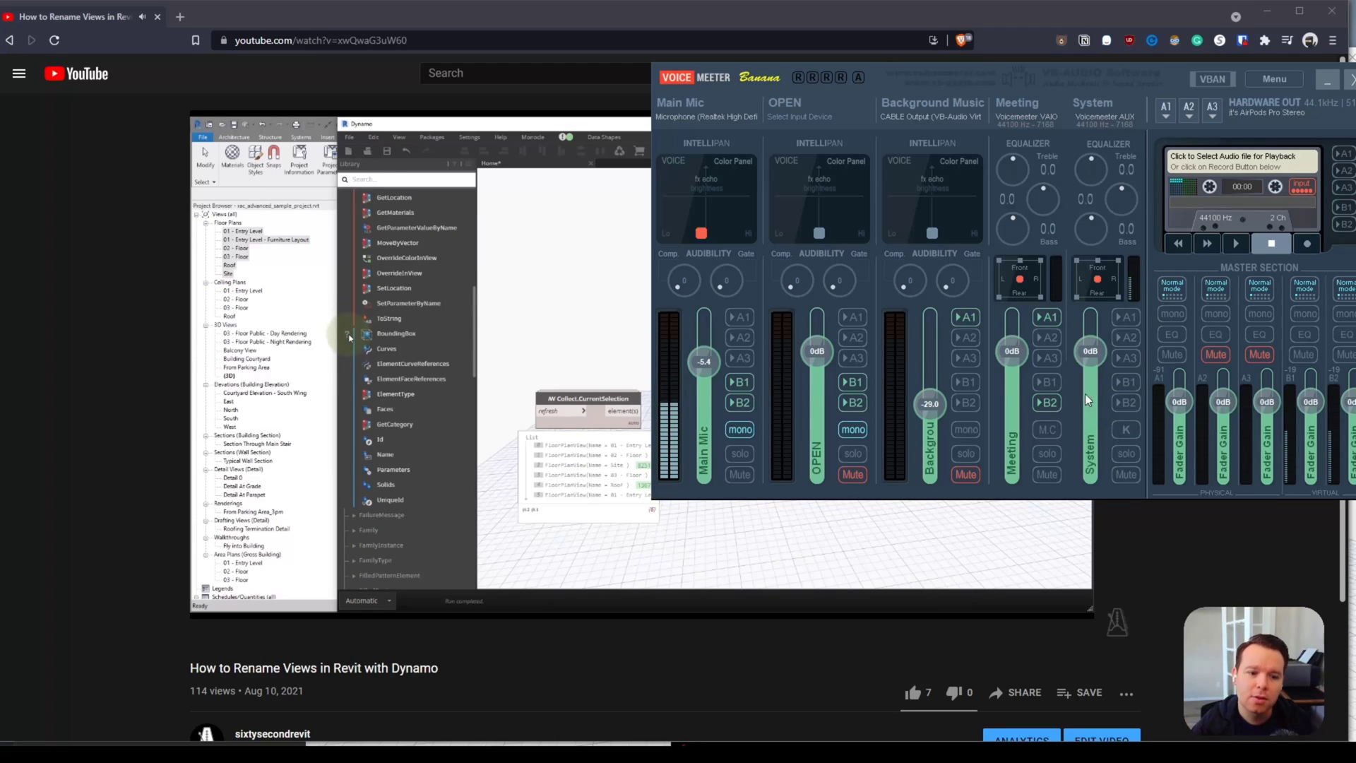
mouse_move(562, 507)
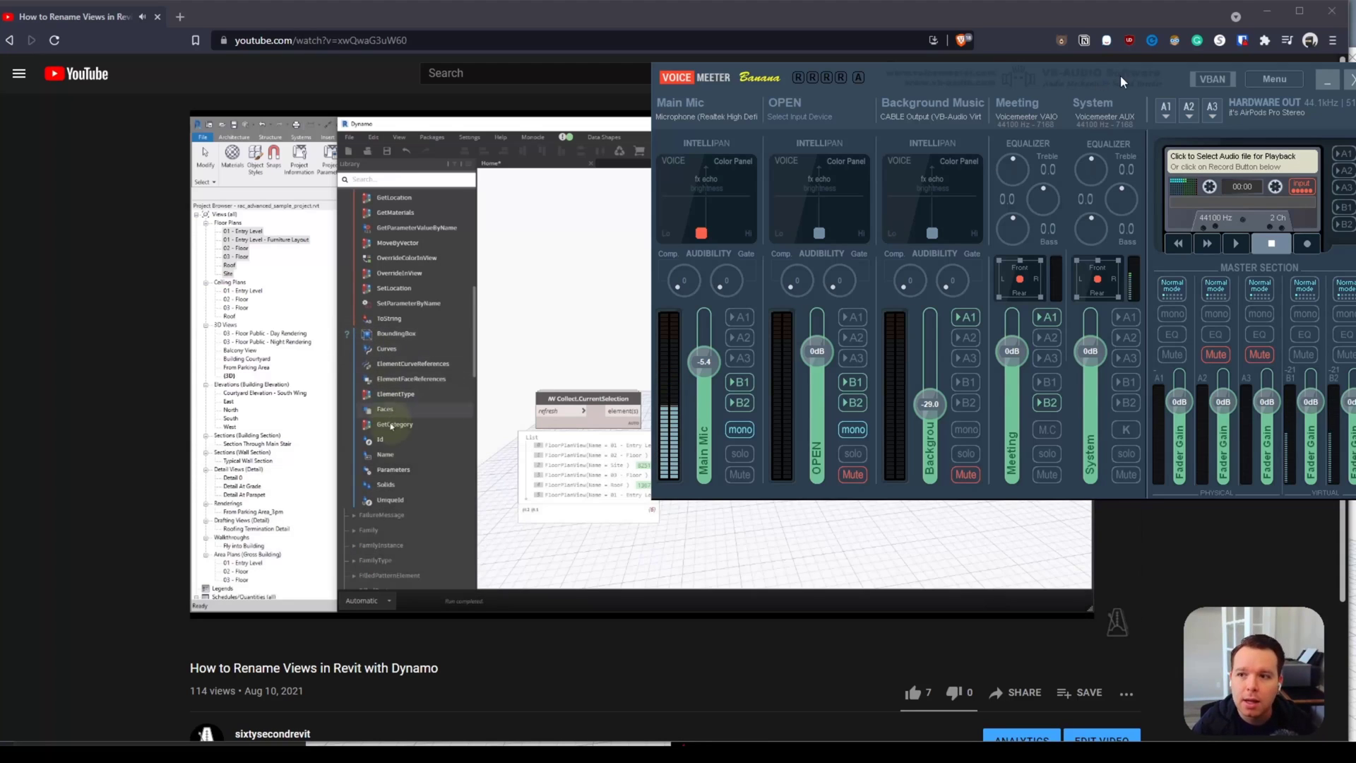
Minimize YouTube, reposition the mixer, turn off Main Mic's B2 output, and return to Otter.
click(1273, 12)
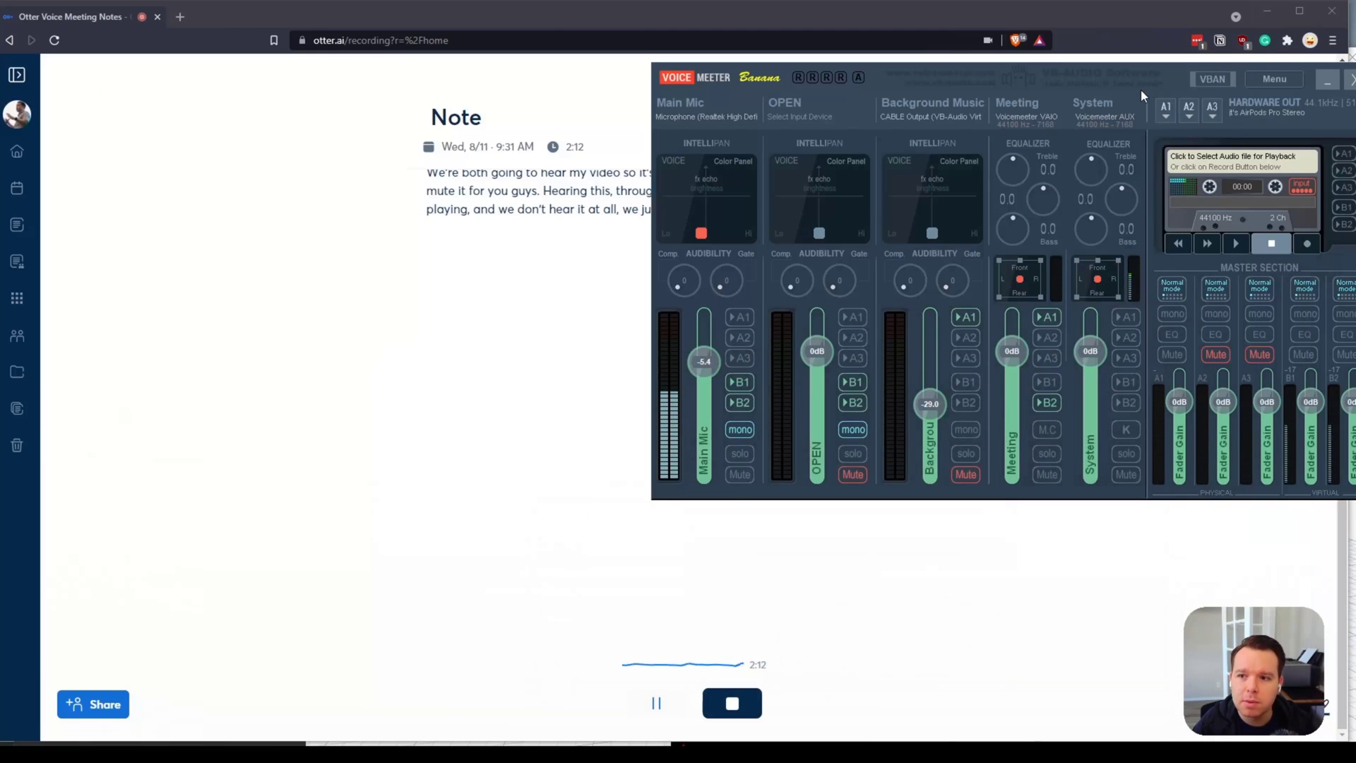
drag(1355, 124, 1175, 114)
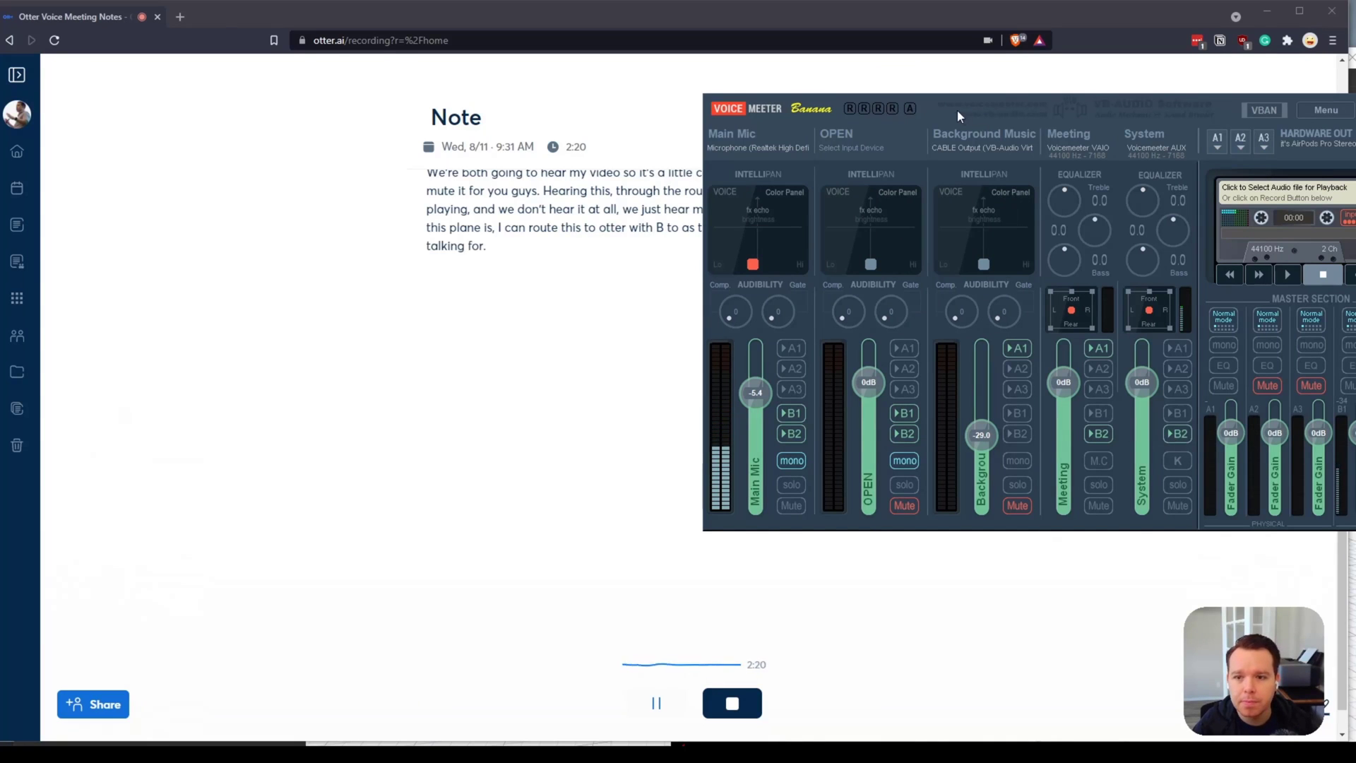
drag(956, 109, 1355, 109)
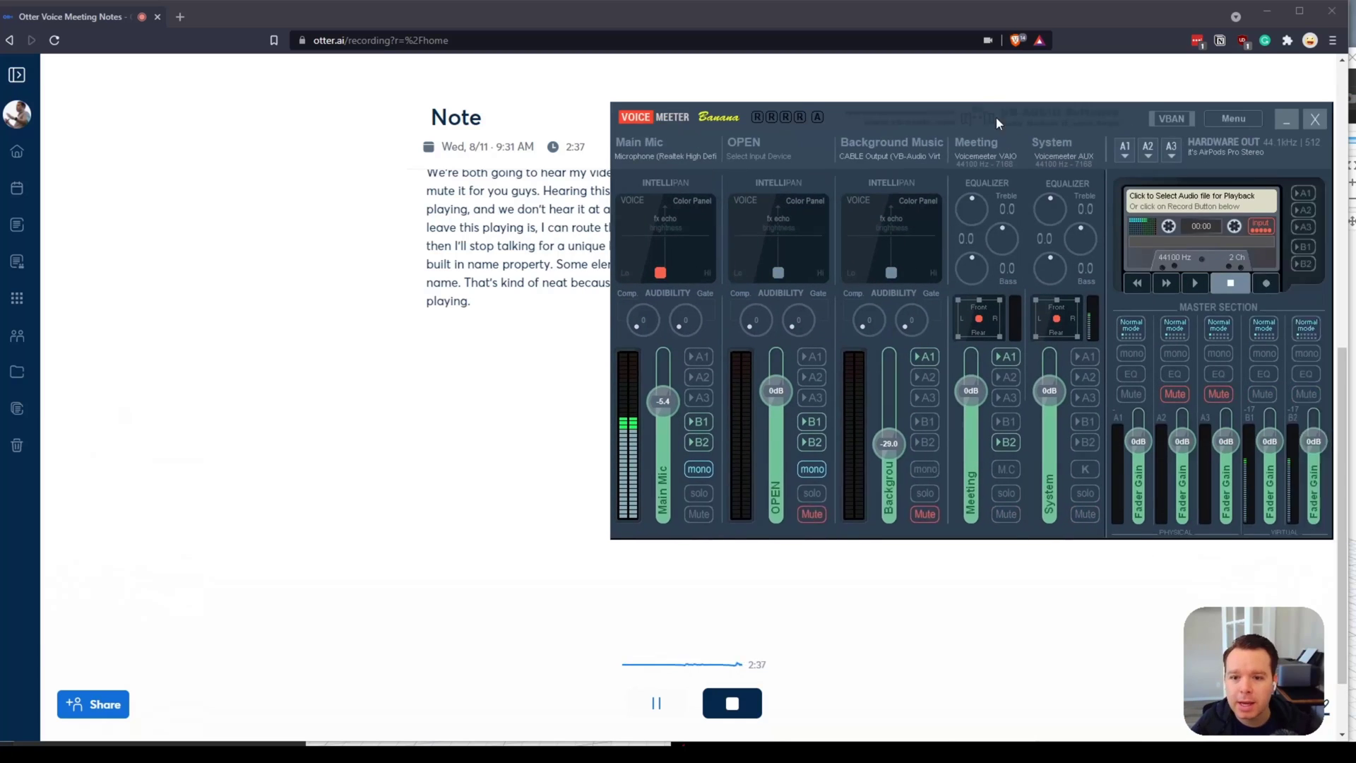
drag(997, 123, 932, 117)
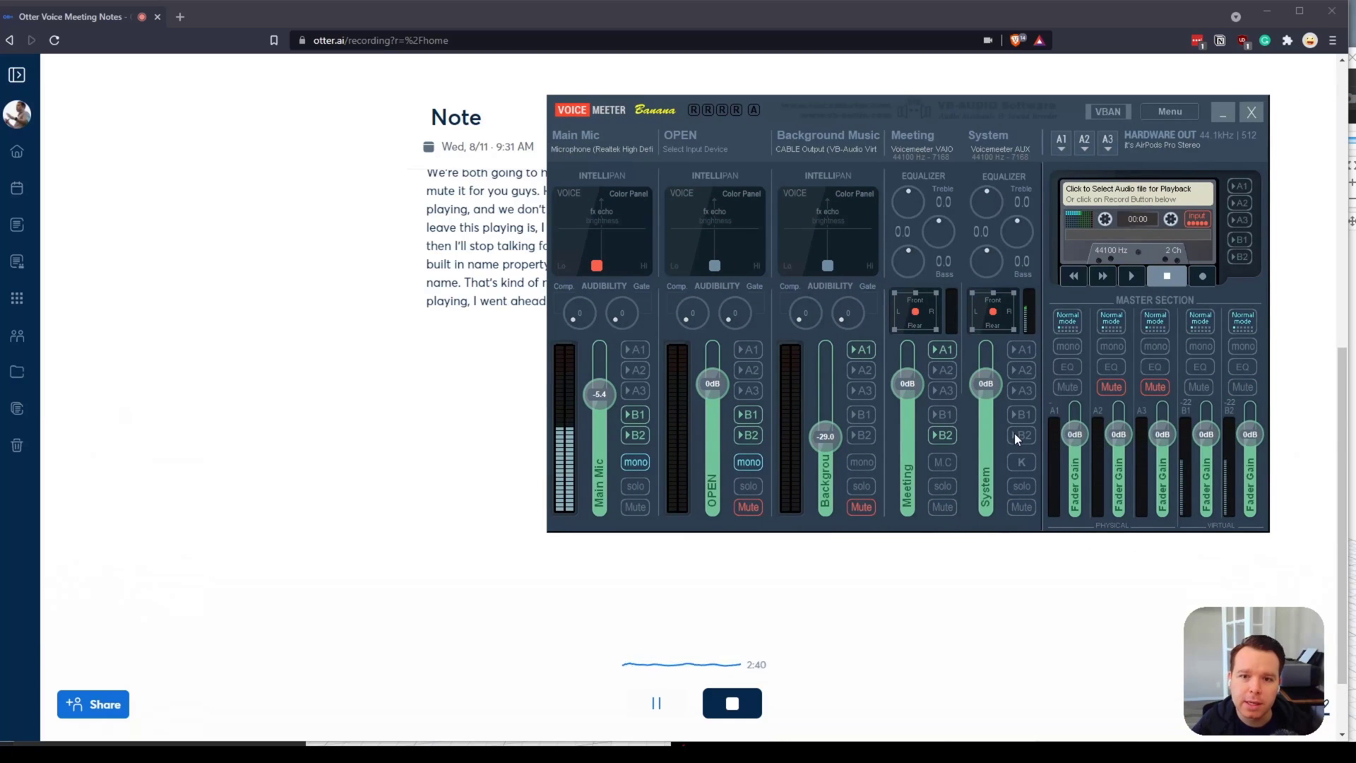
drag(931, 113, 952, 113)
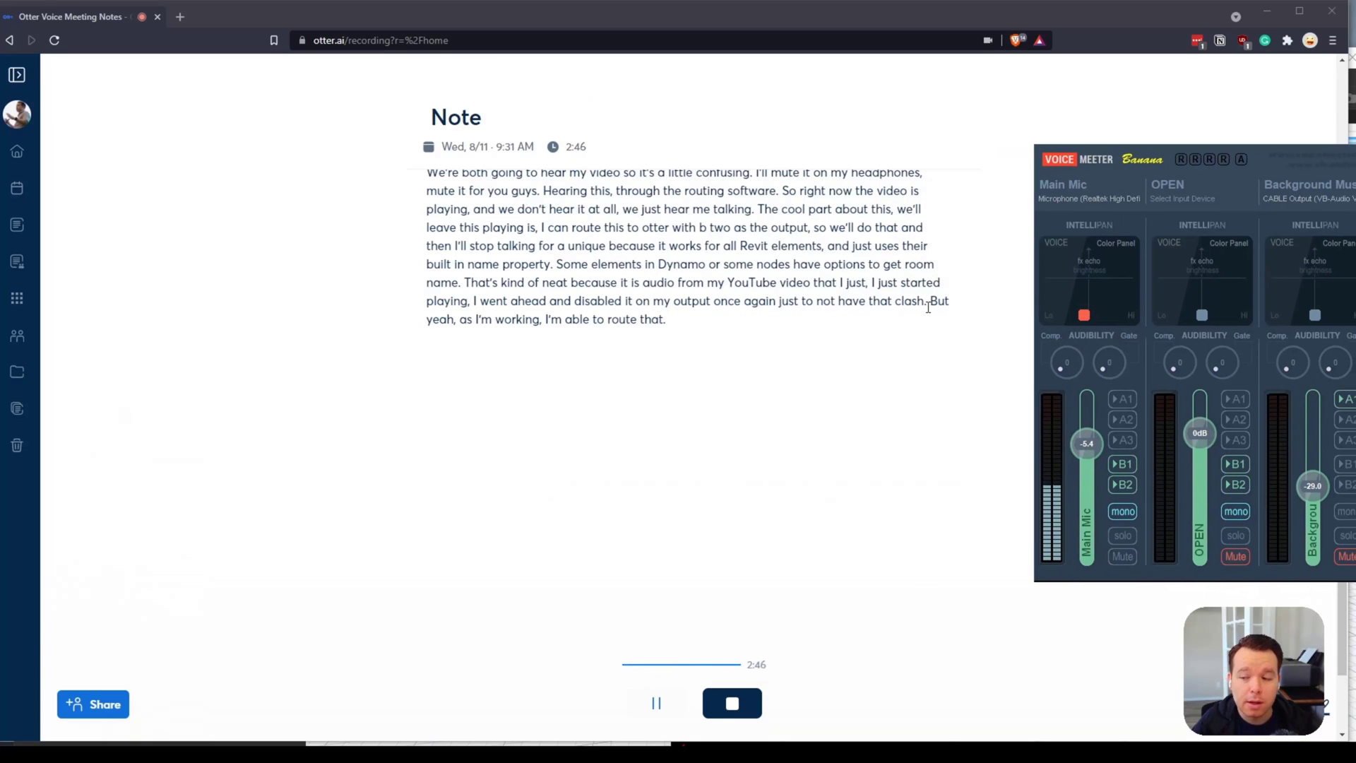
drag(1352, 165, 1139, 130)
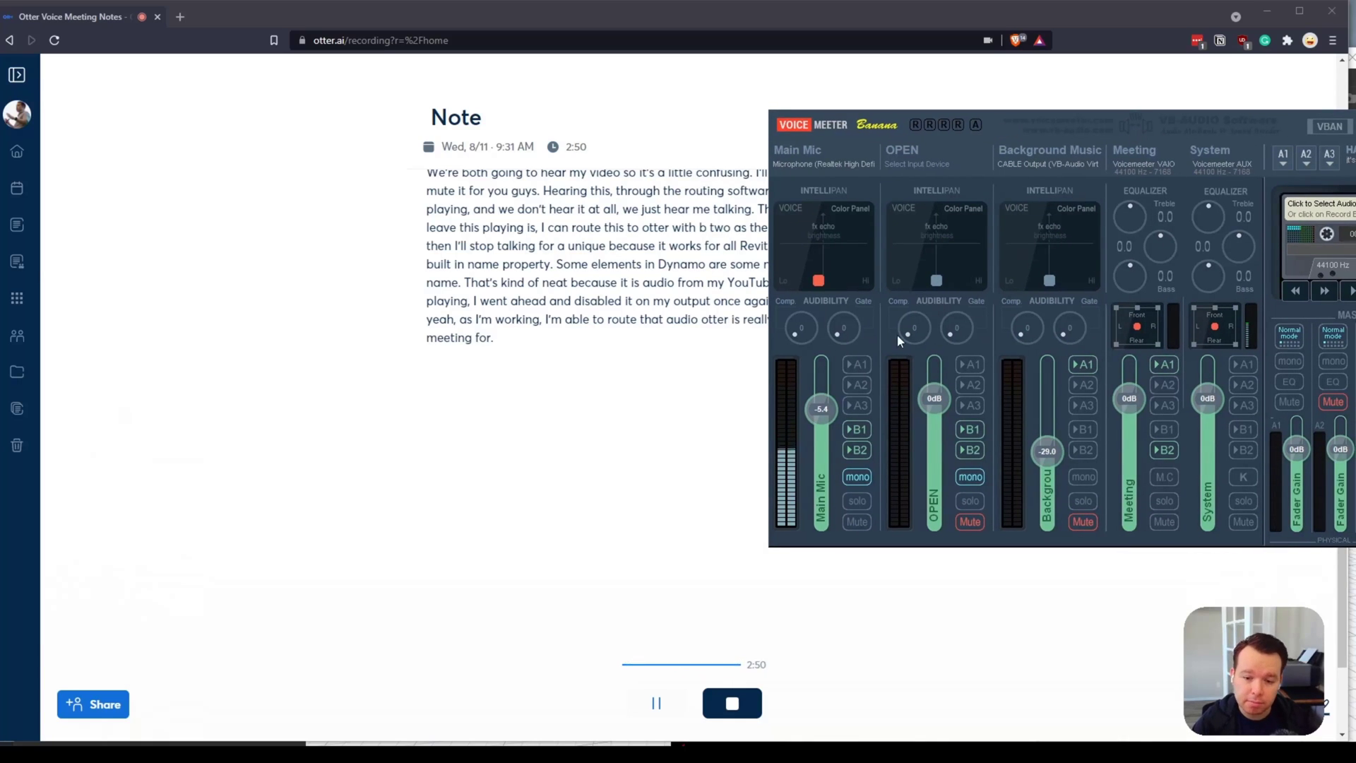
click(853, 449)
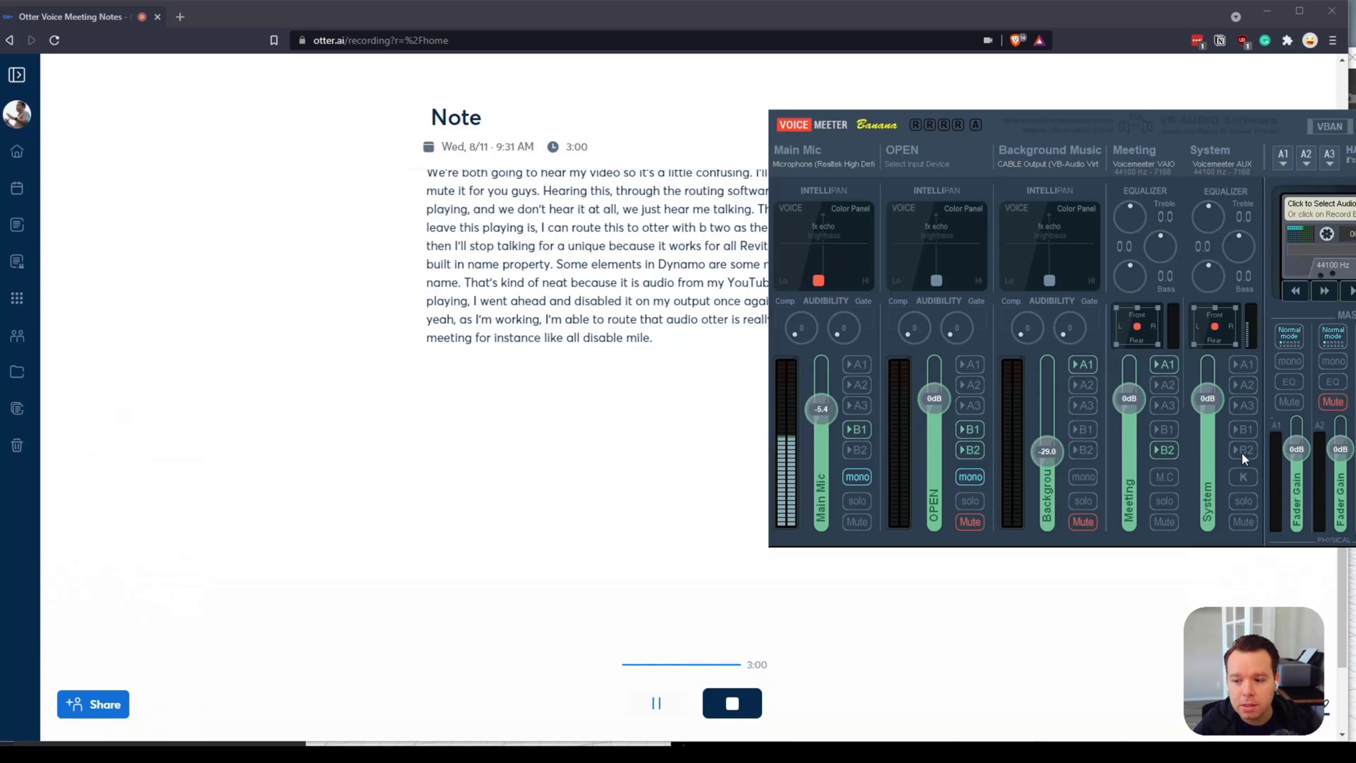
click(592, 452)
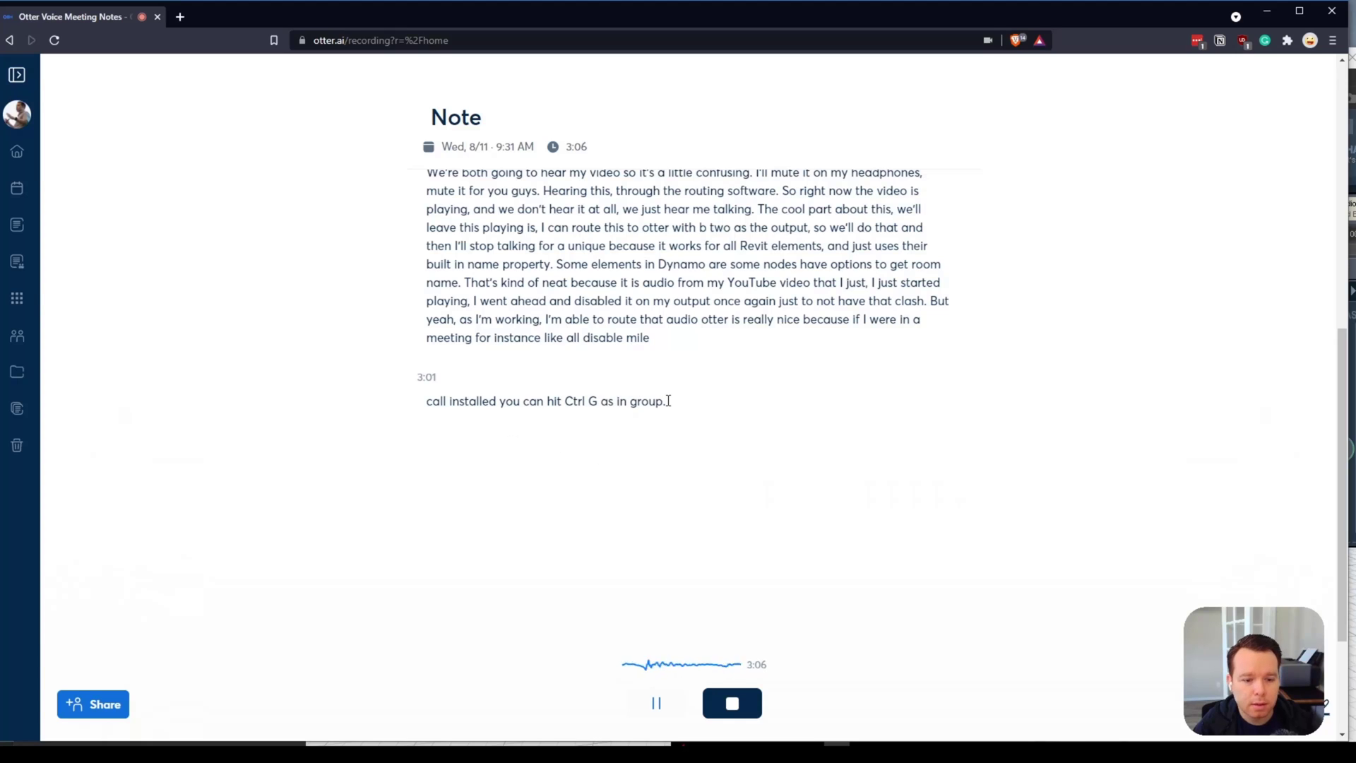
Highlight the 3:01 sentence 'Cool installed you can hit Ctrl G as in group' in green.
drag(668, 400, 428, 403)
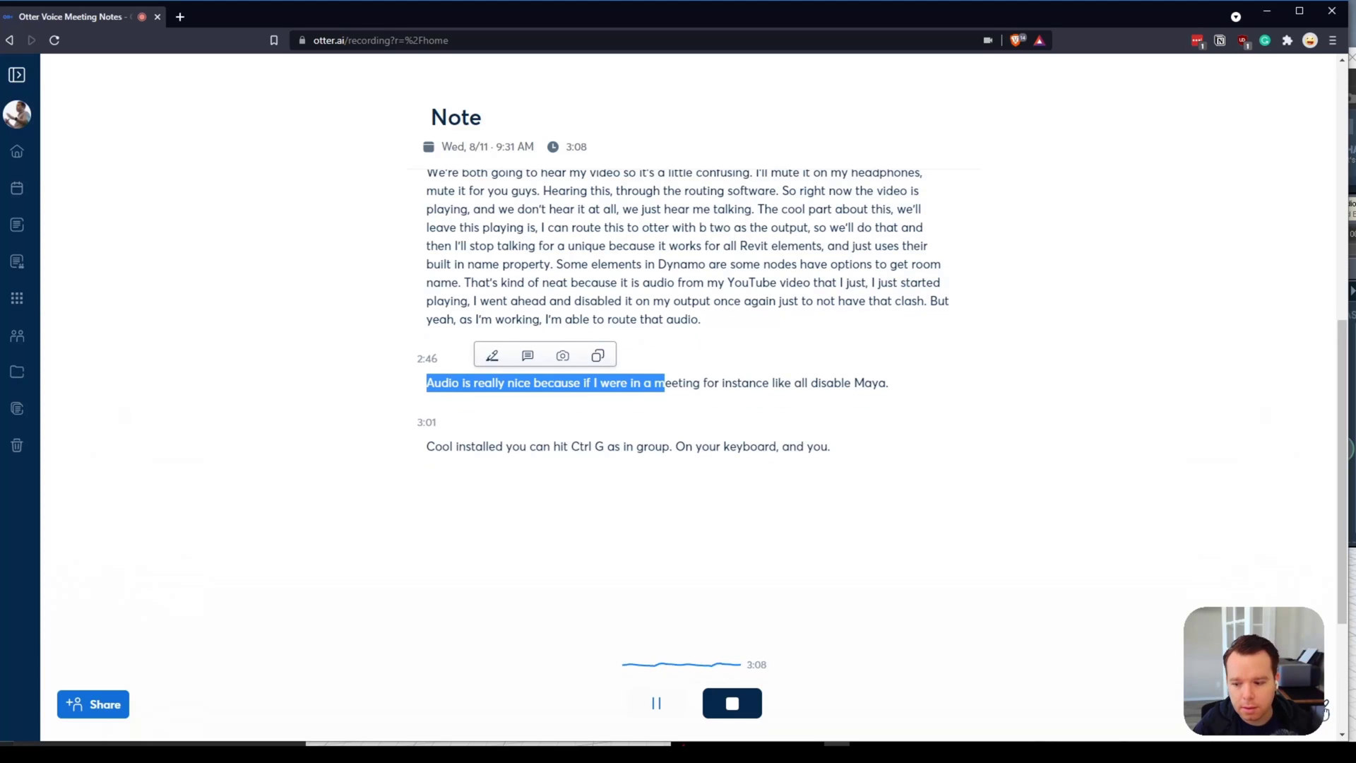
click(493, 355)
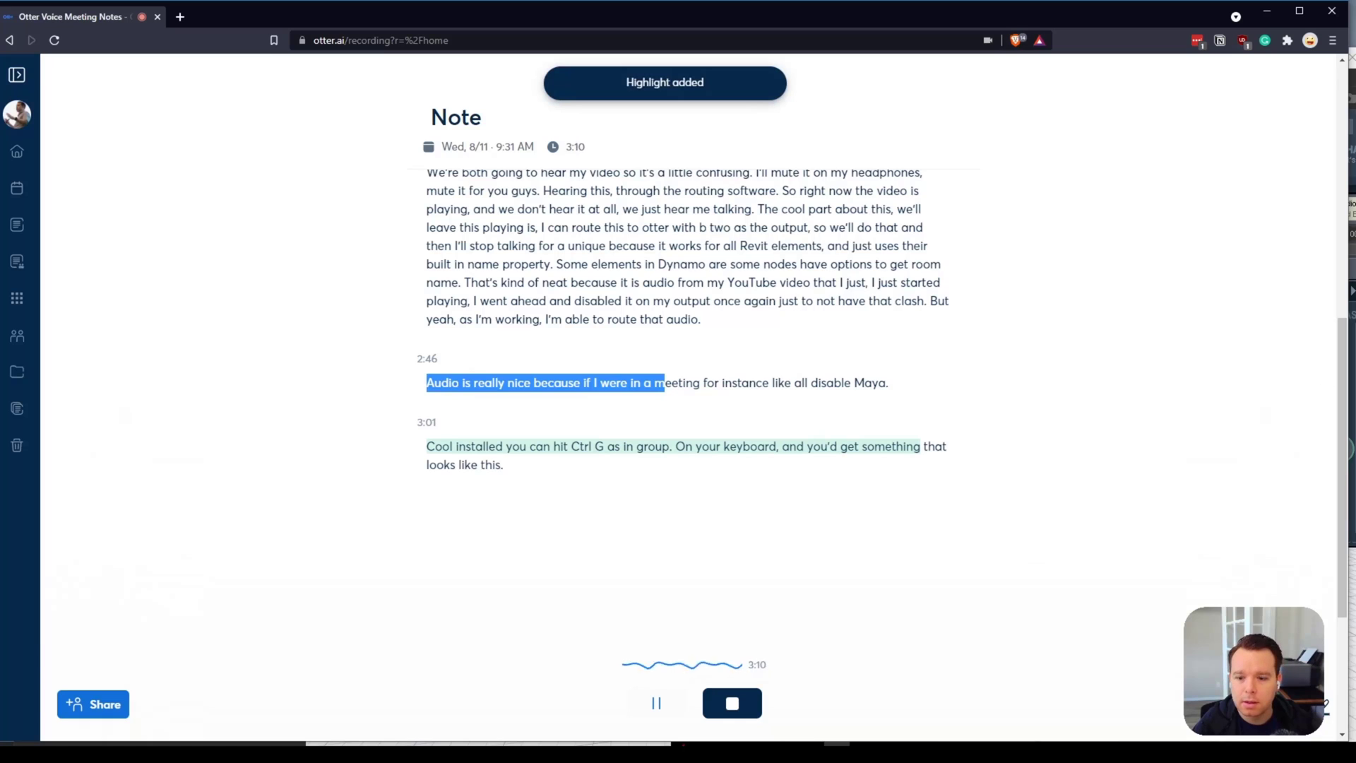
key(alt+Tab)
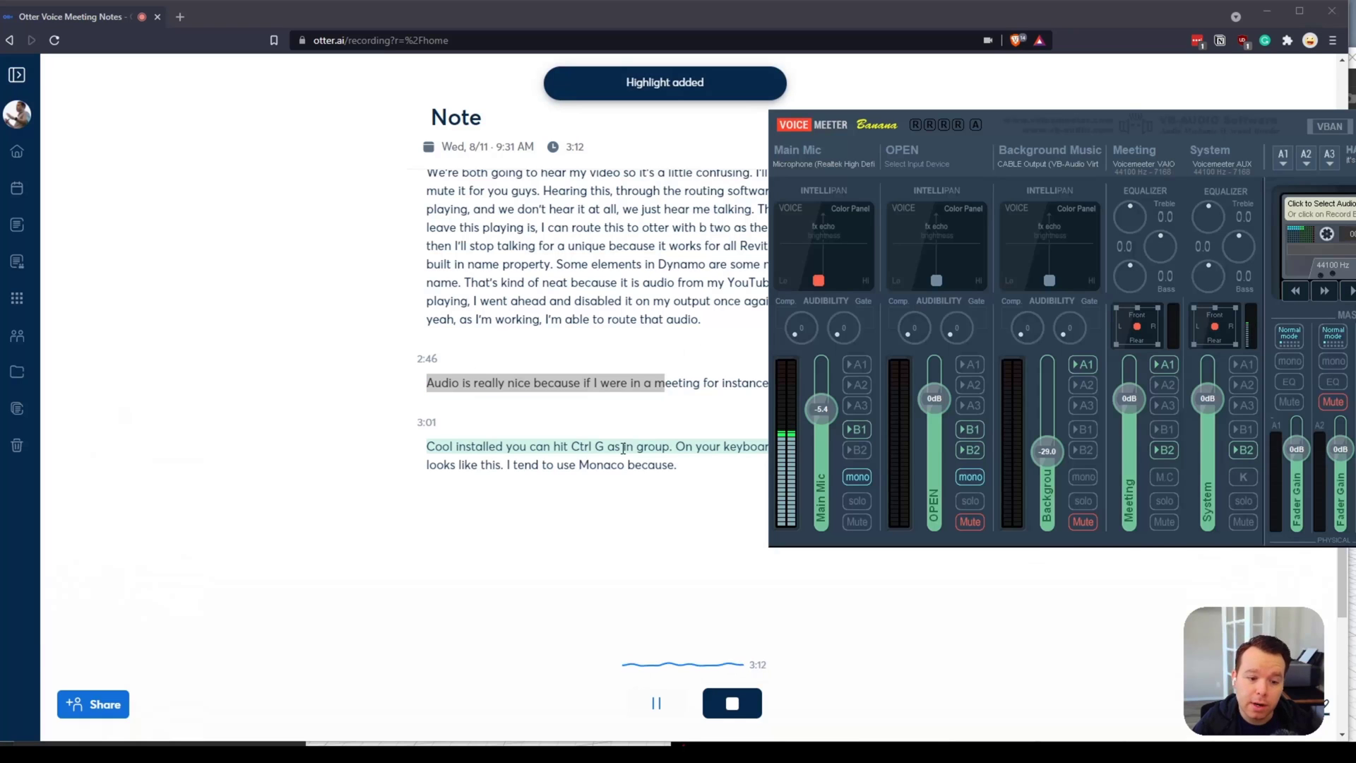
Select the 3:01 entry's first sentence and extend the selection into the following lines.
triple_click(623, 448)
scroll(621, 459, down, 1)
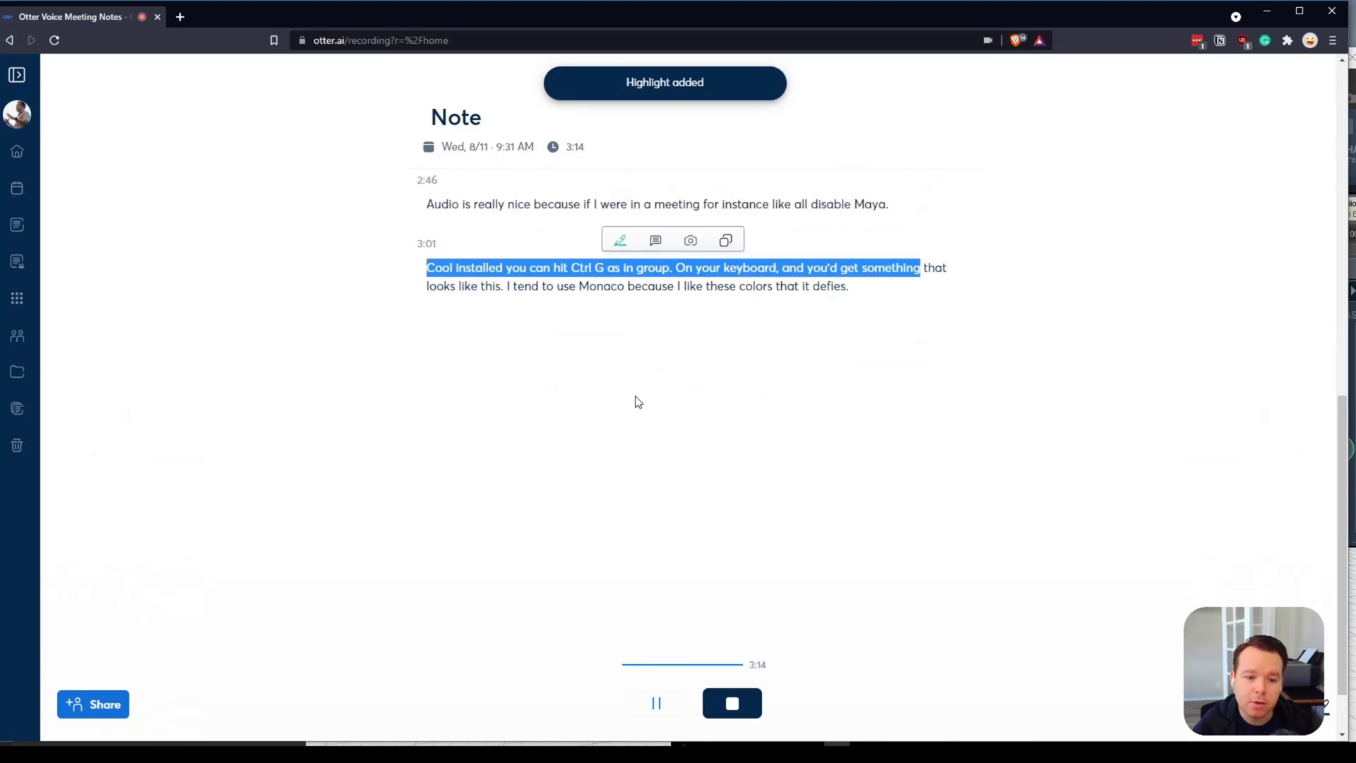
scroll(636, 400, up, 6)
scroll(741, 388, up, 2)
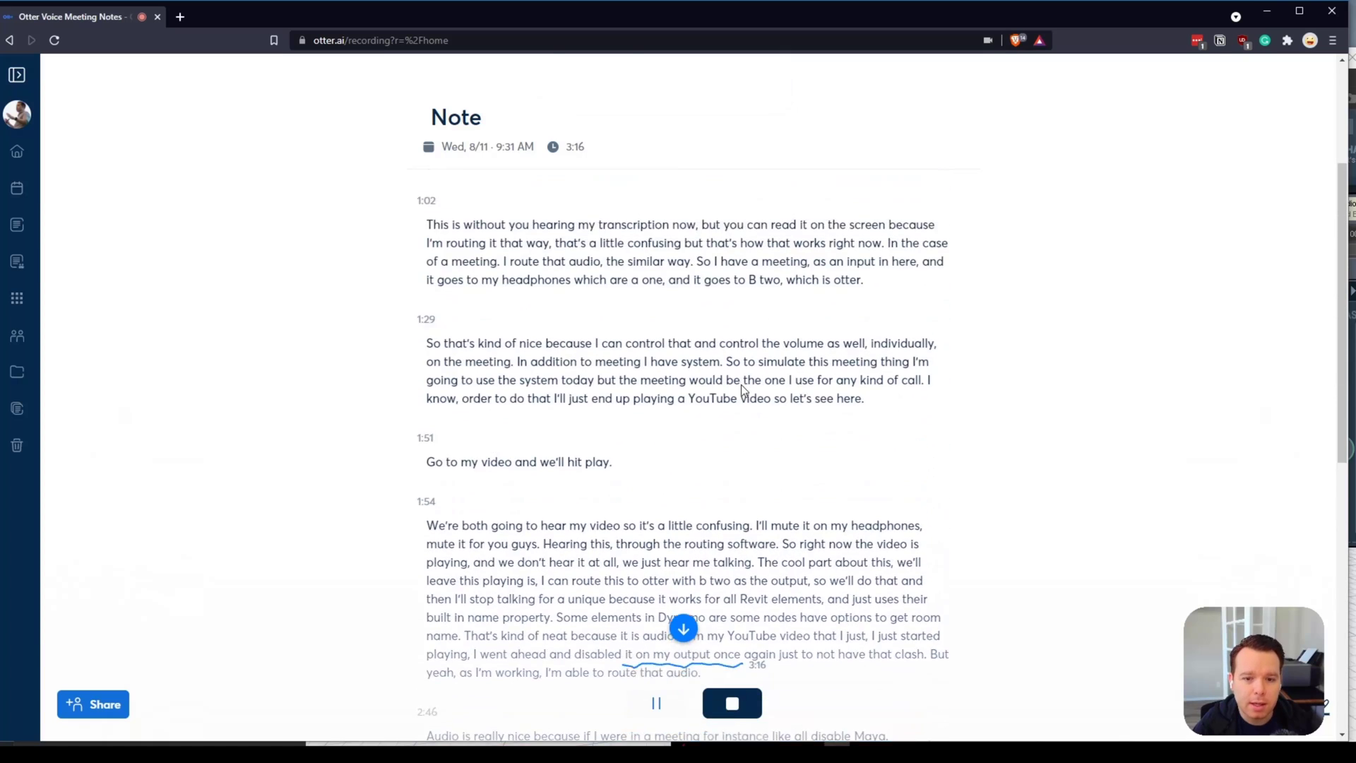
scroll(706, 410, down, 5)
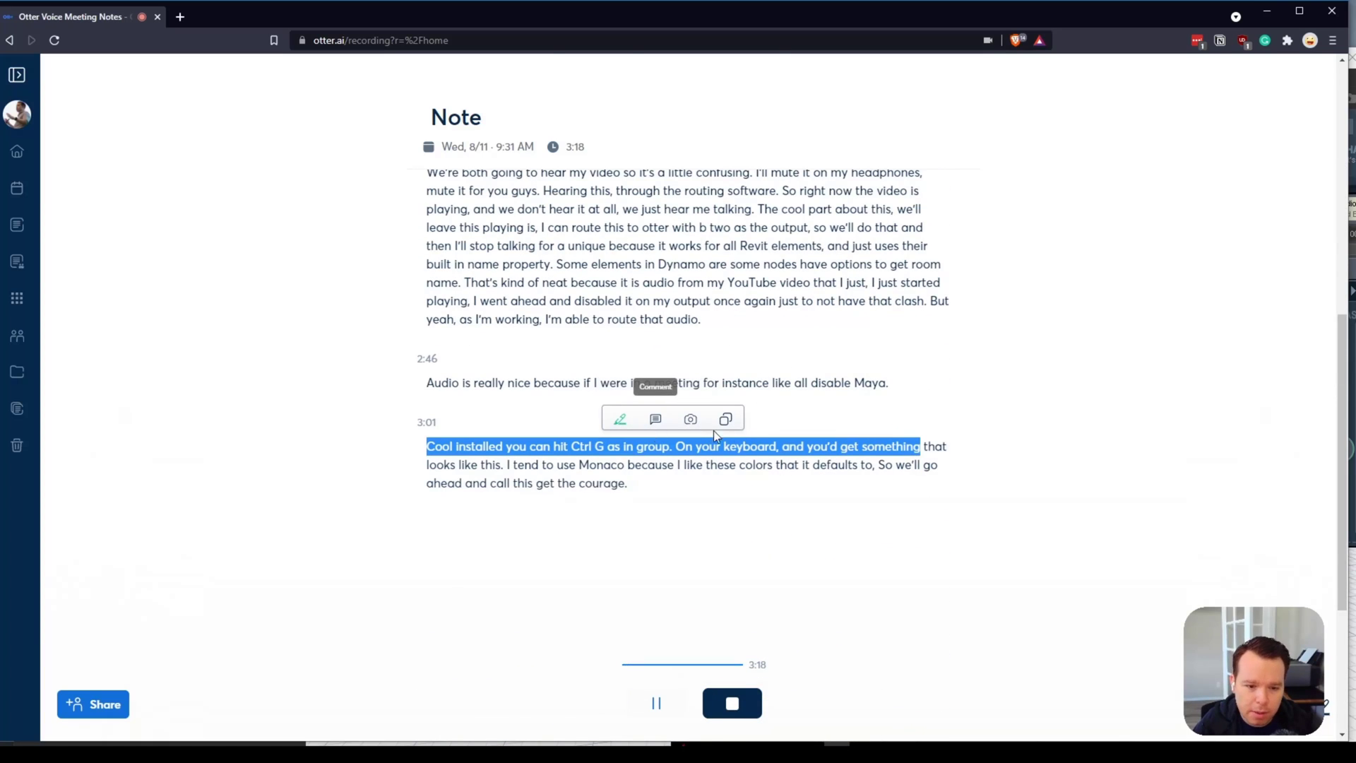
drag(809, 463, 784, 497)
key(alt+Tab)
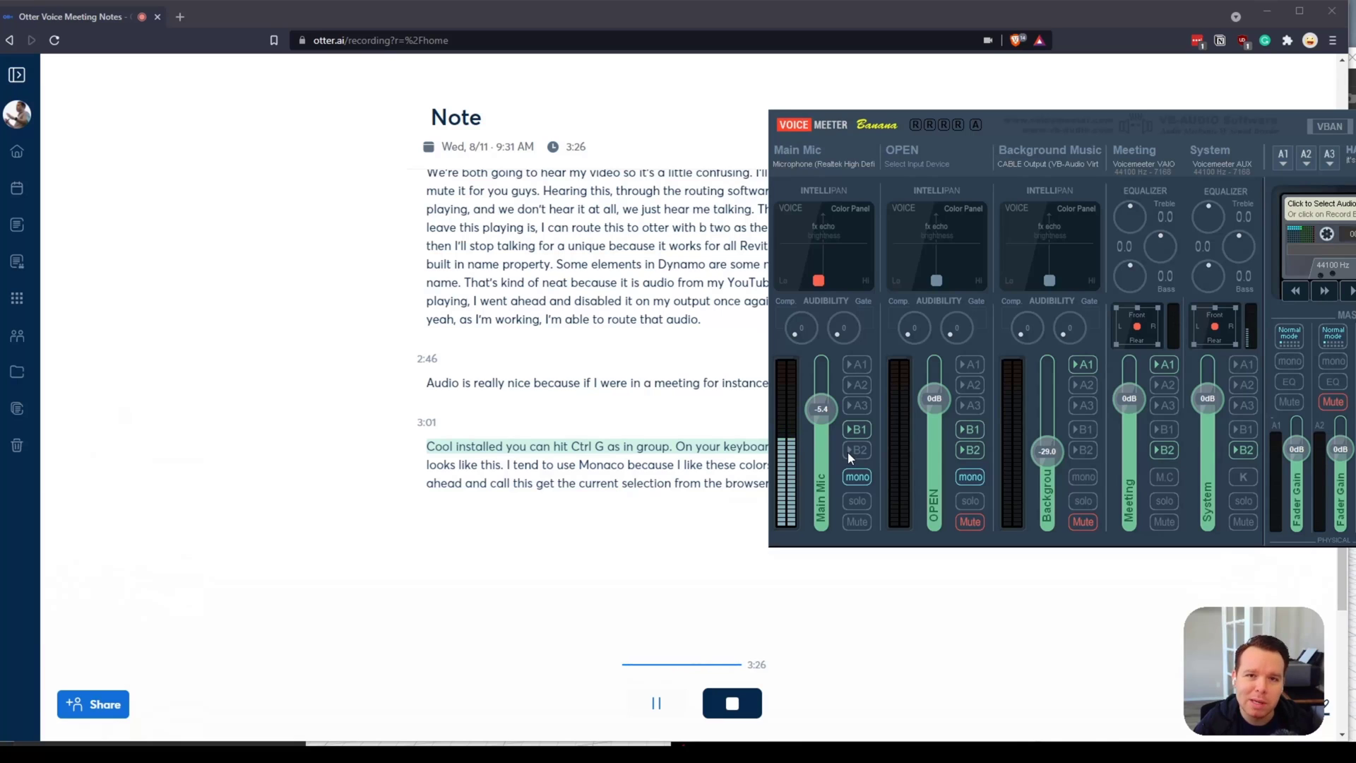
Push the mixer off the right edge and scroll through the growing live transcript.
drag(1206, 133, 1355, 134)
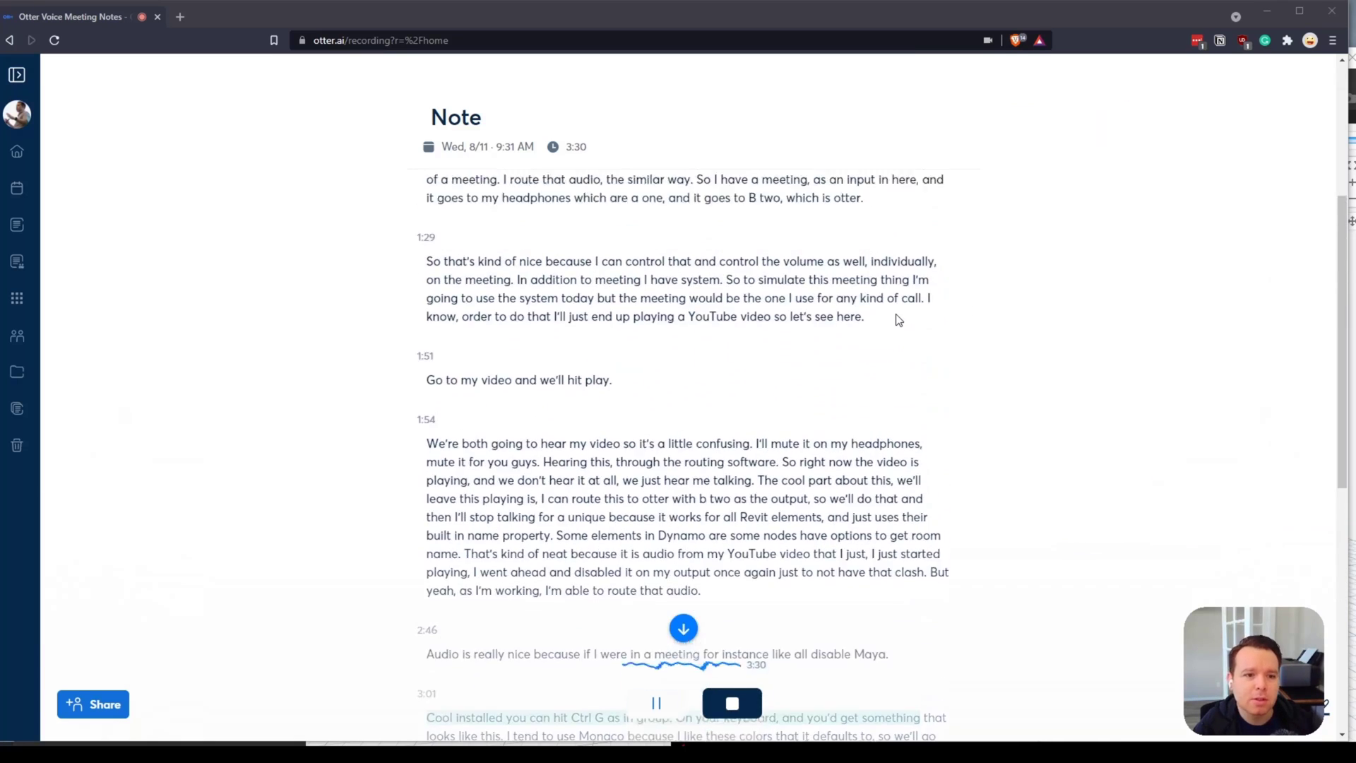
scroll(862, 346, up, 2)
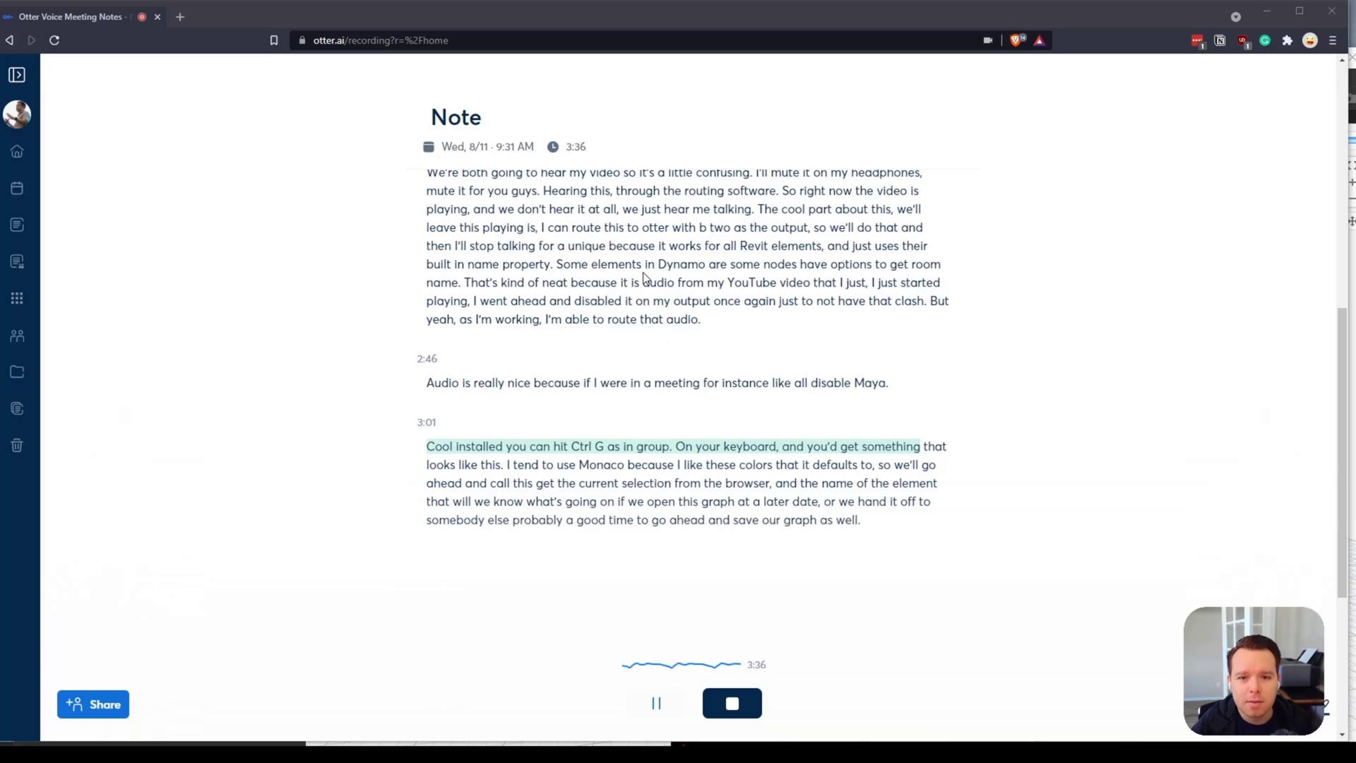
scroll(642, 287, up, 2)
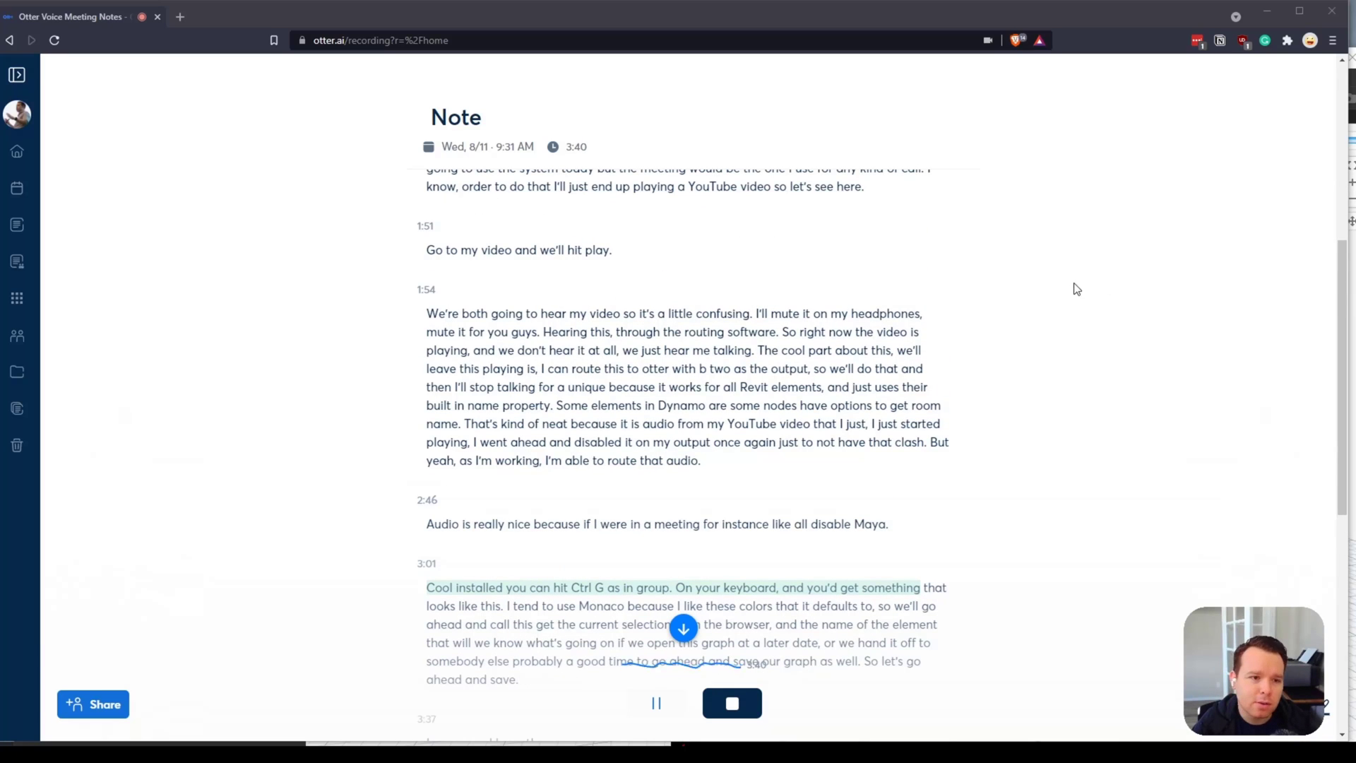
scroll(1050, 308, down, 6)
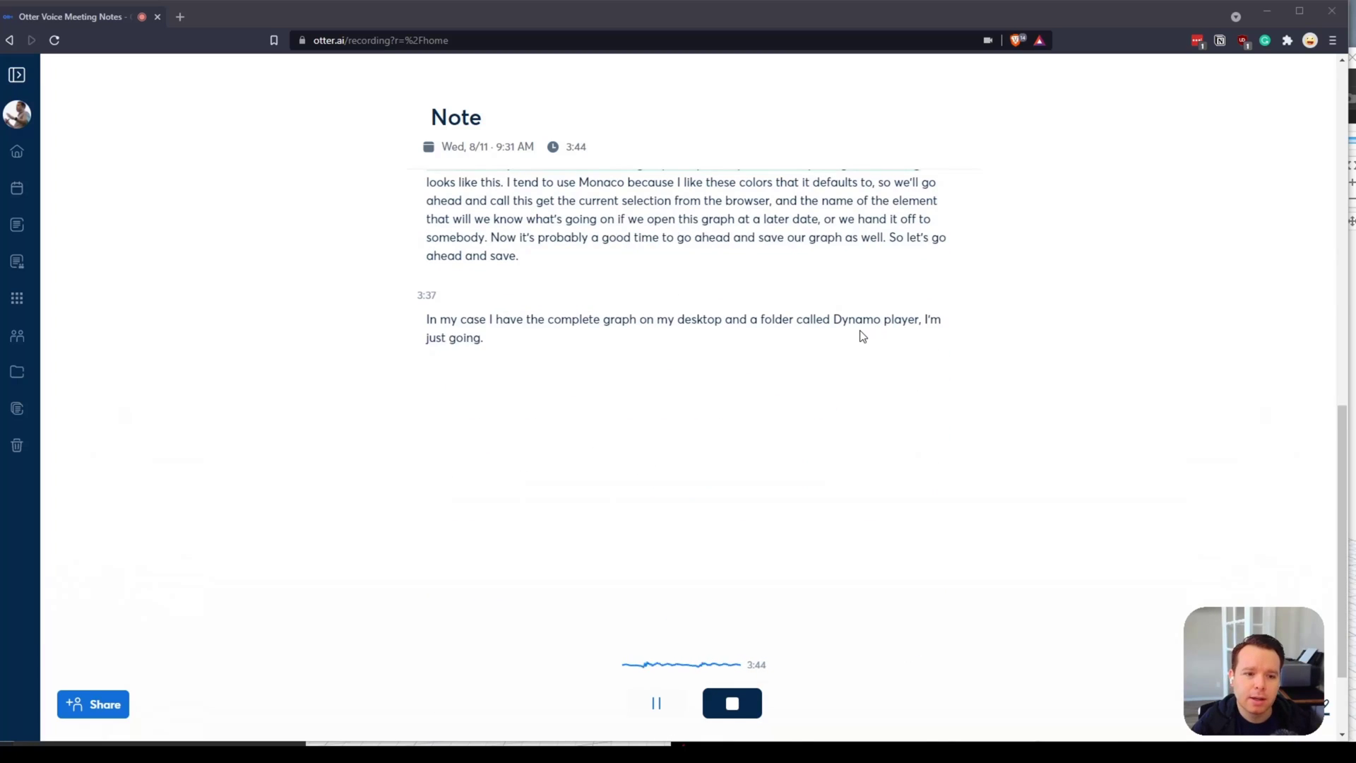
scroll(908, 333, up, 1)
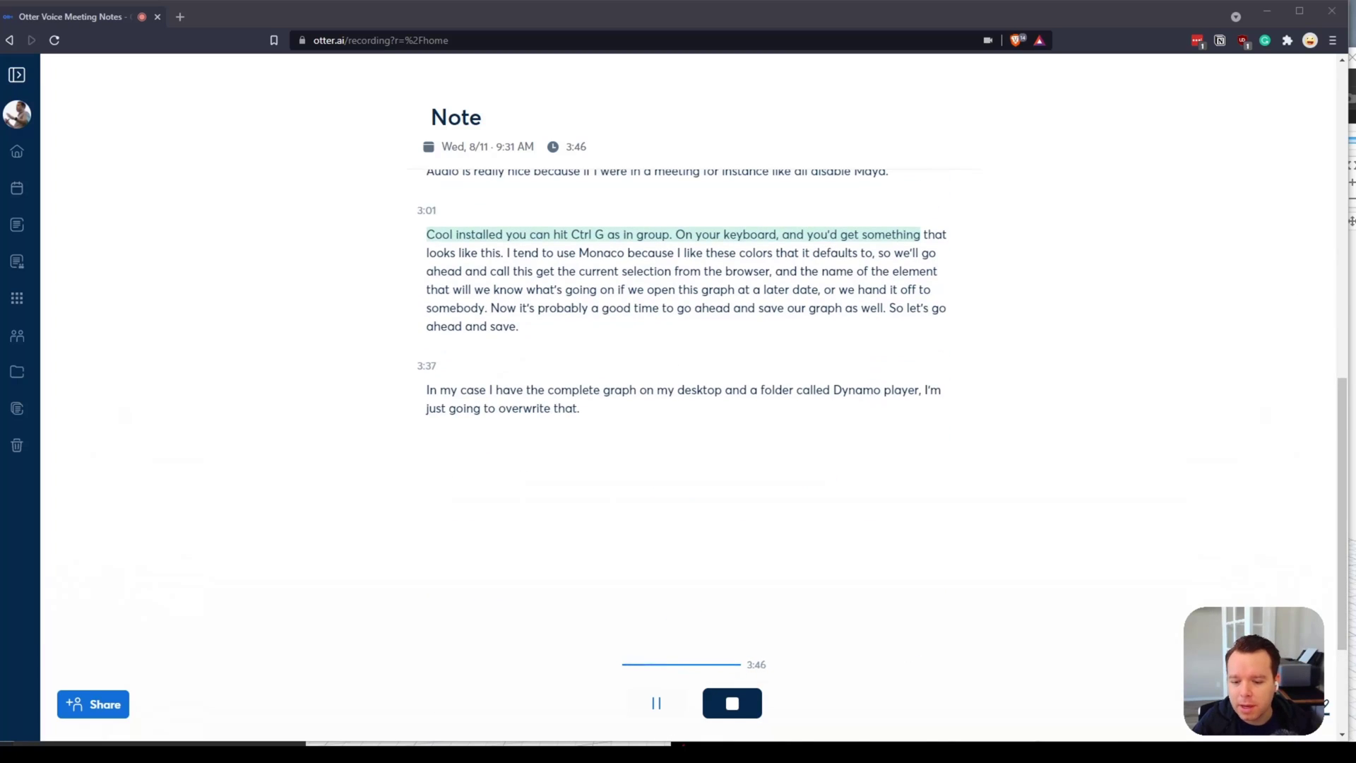